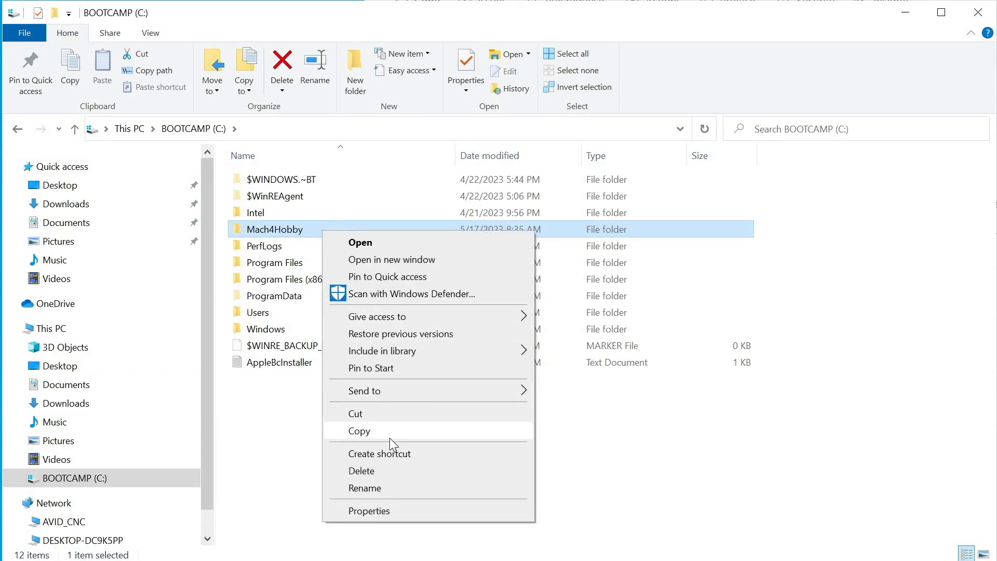
- Duplicate the Mach4Hobby folder within the C: drive as a backup
left_click(390, 436)
right_click(302, 423)
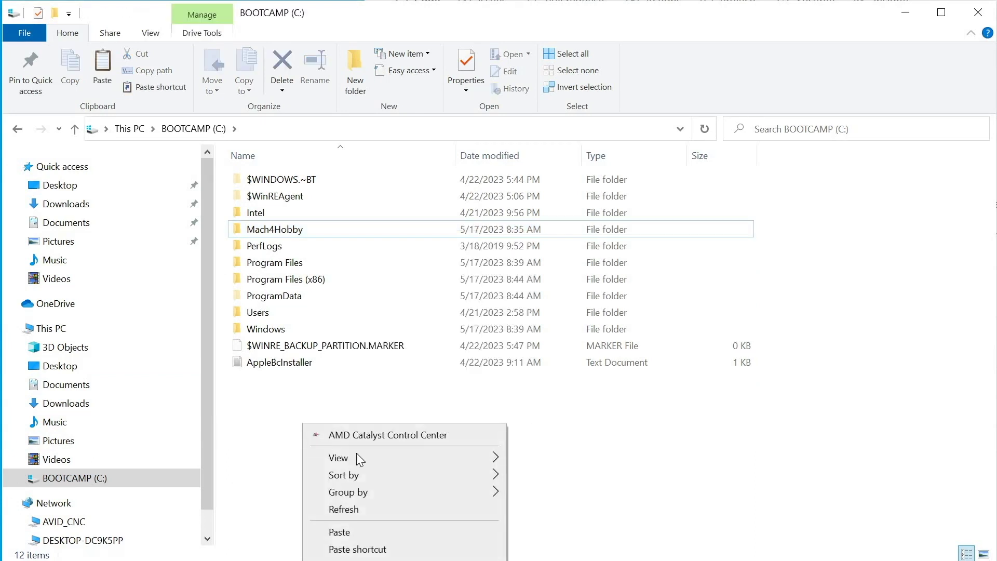
left_click(393, 530)
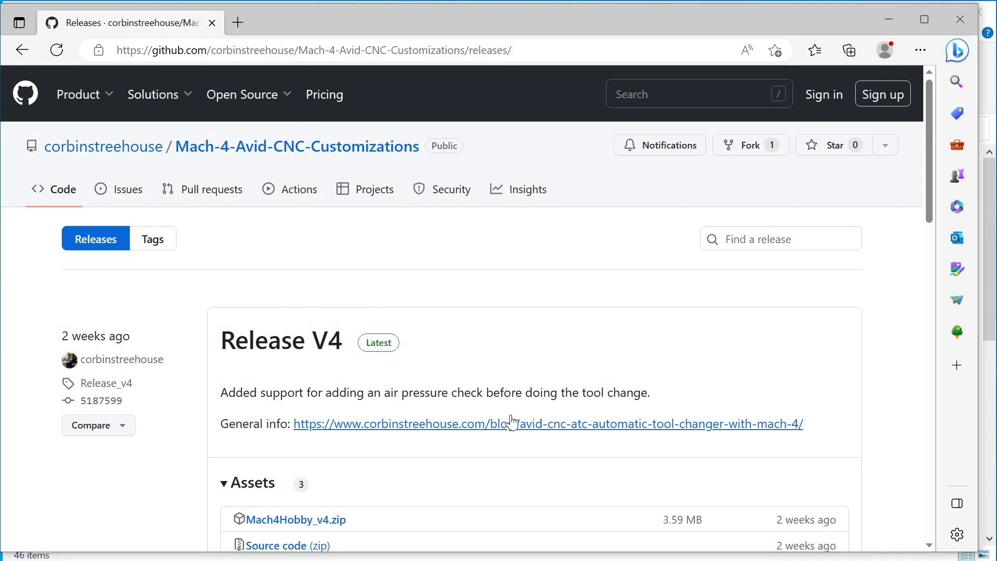
- Download Mach4Hobby_v4.zip from the Release V4 assets on the Mach-4-Avid-CNC-Customizations releases page
scroll(505, 434, "down", 10)
scroll(207, 307, "up", 5)
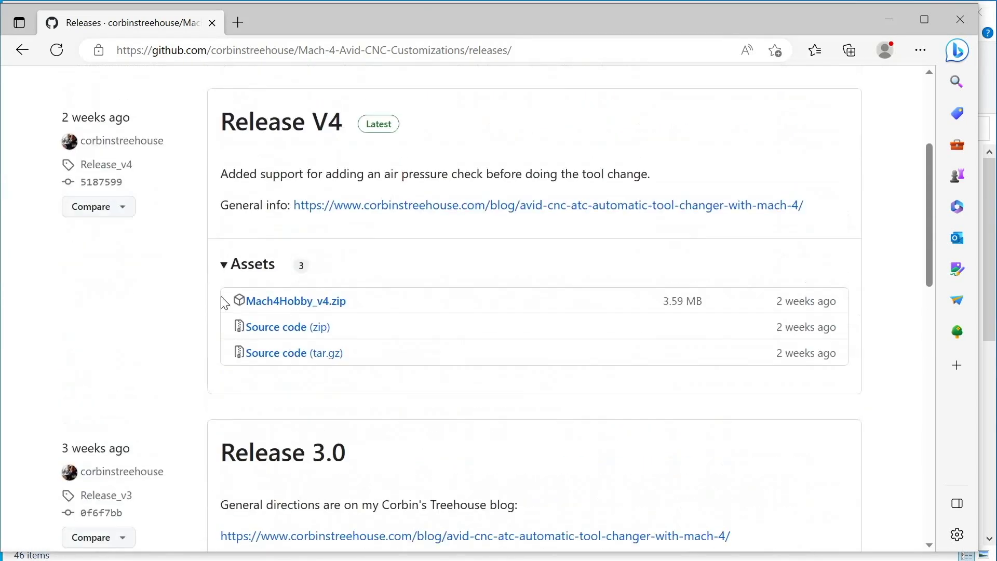
left_click(344, 308)
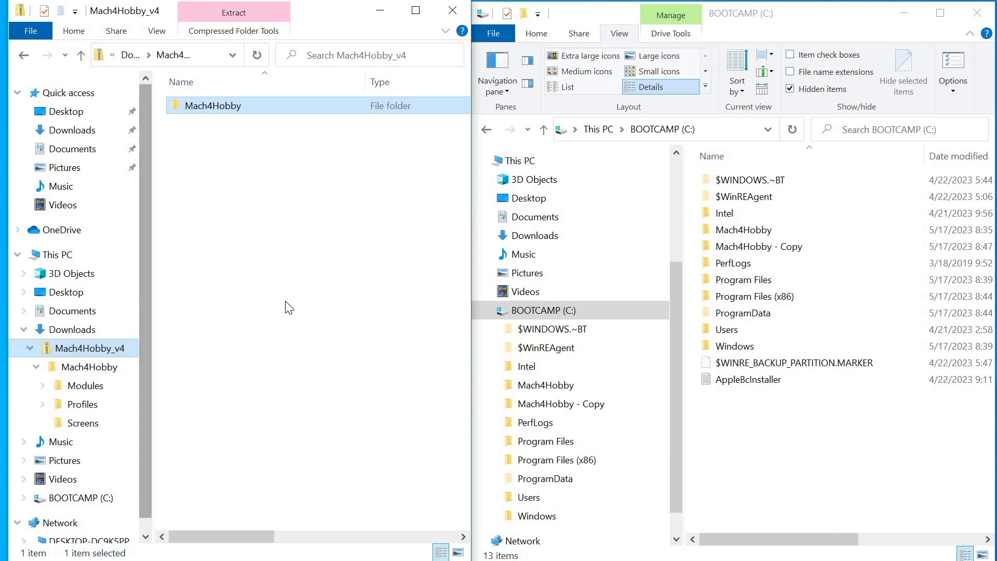
- Open the installed C:\Mach4Hobby folder and, in the other window, the Modules folder of the downloaded Mach4Hobby_v4 archive
left_click(809, 48)
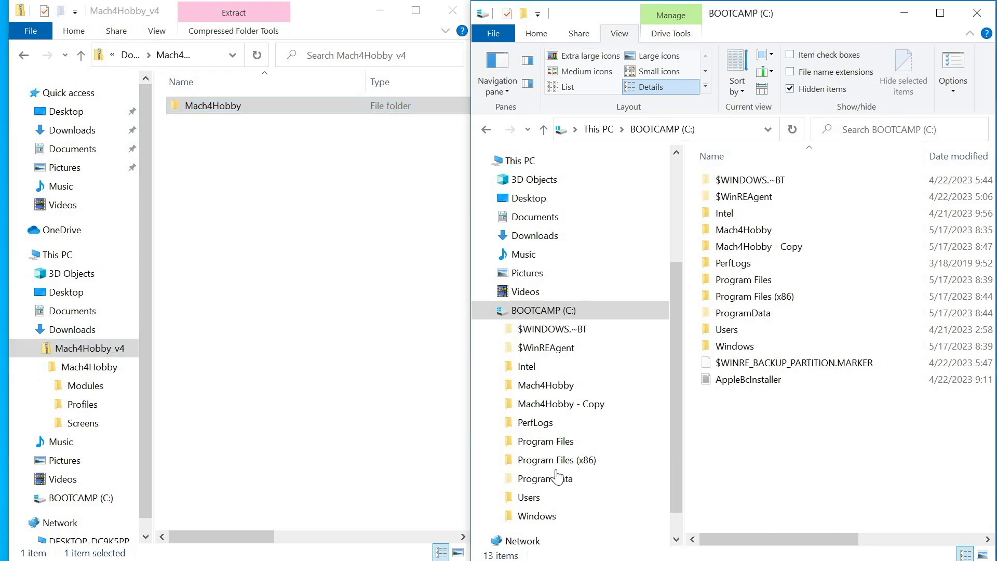
left_click(527, 384)
left_click(322, 364)
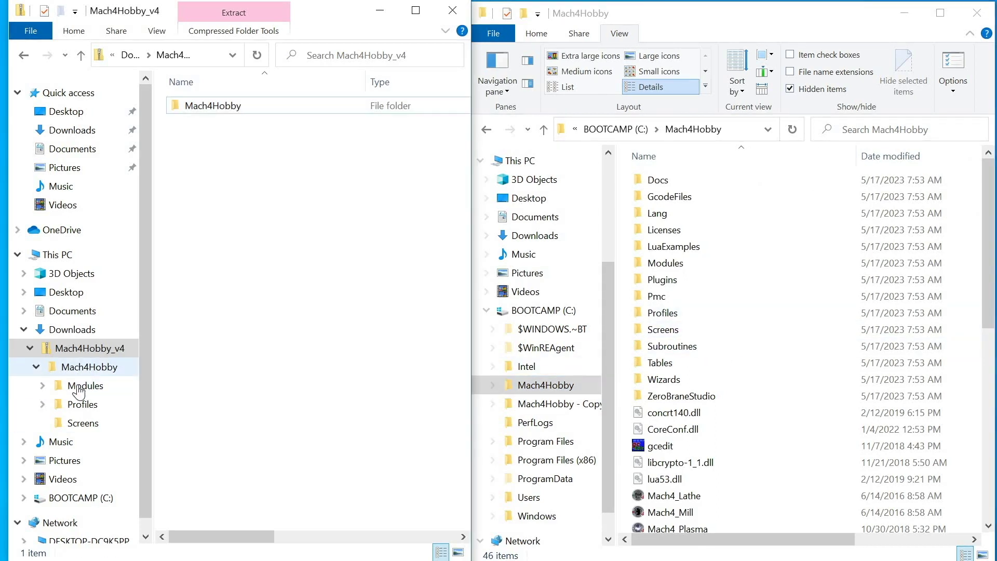
left_click(79, 387)
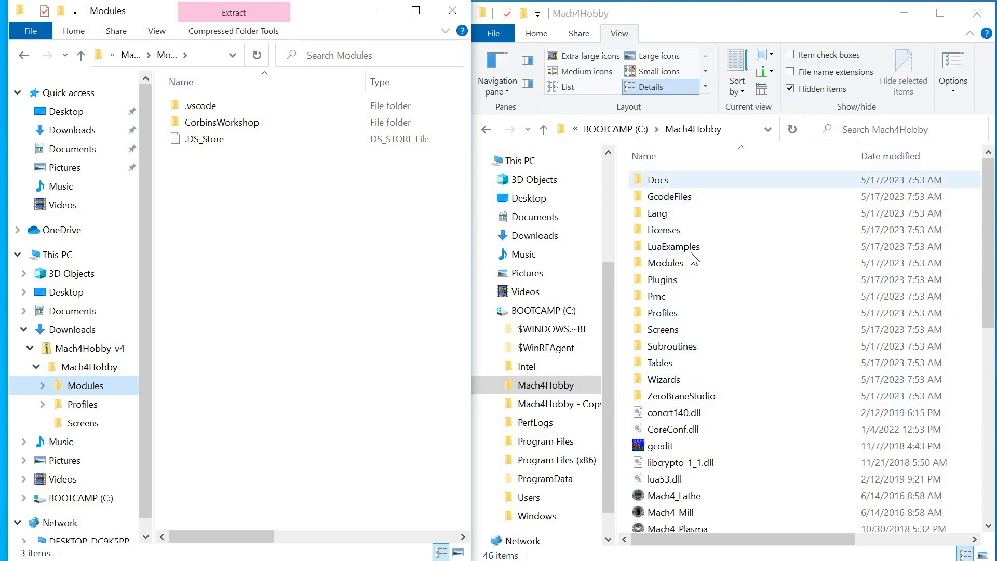
- Copy the CorbinsWorkshop folder from the archive into C:\Mach4Hobby\Modules and open the copy to check its contents
left_click(690, 267)
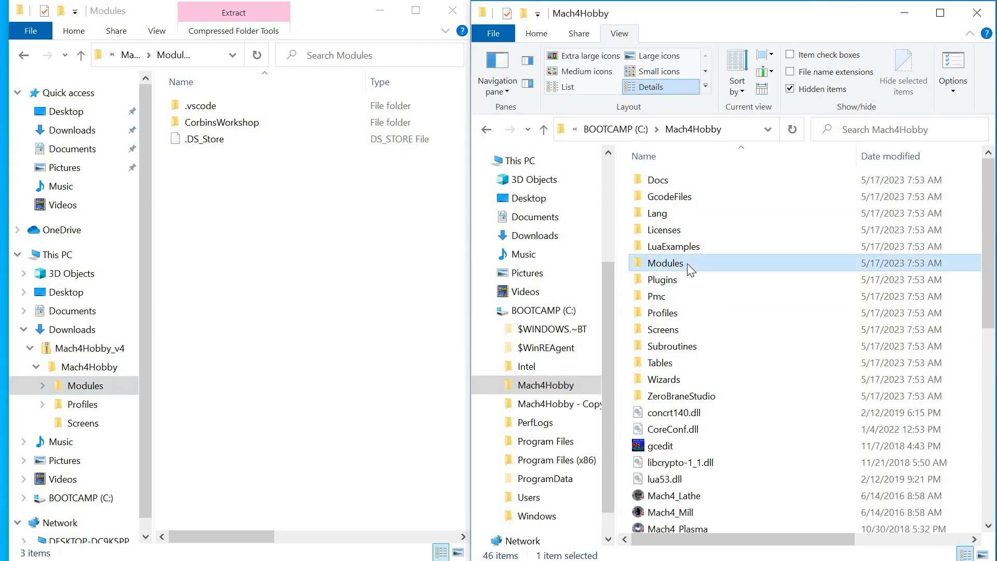
double_click(710, 262)
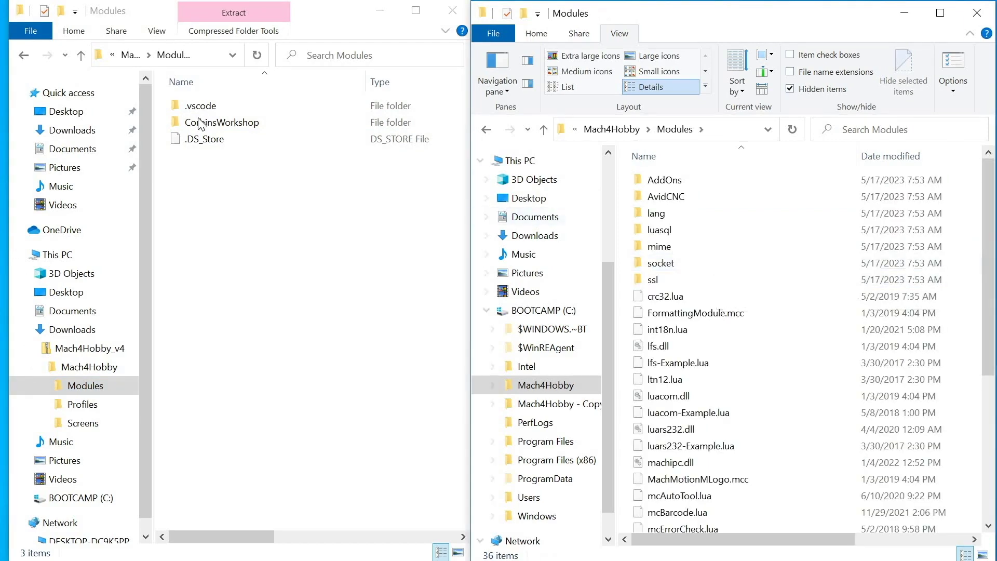
left_click_drag(218, 123, 763, 247)
left_click_drag(793, 397, 769, 360)
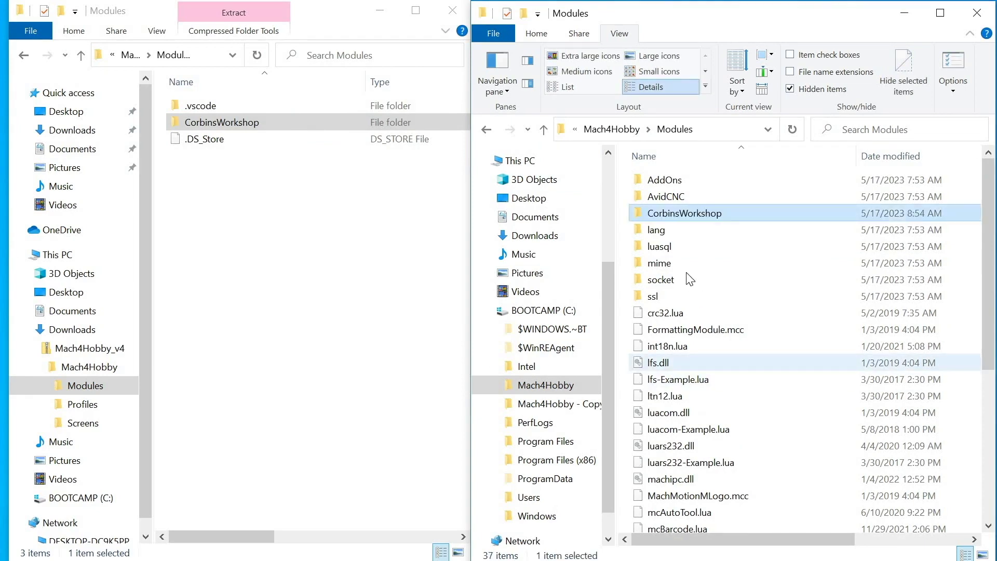
left_click(493, 386)
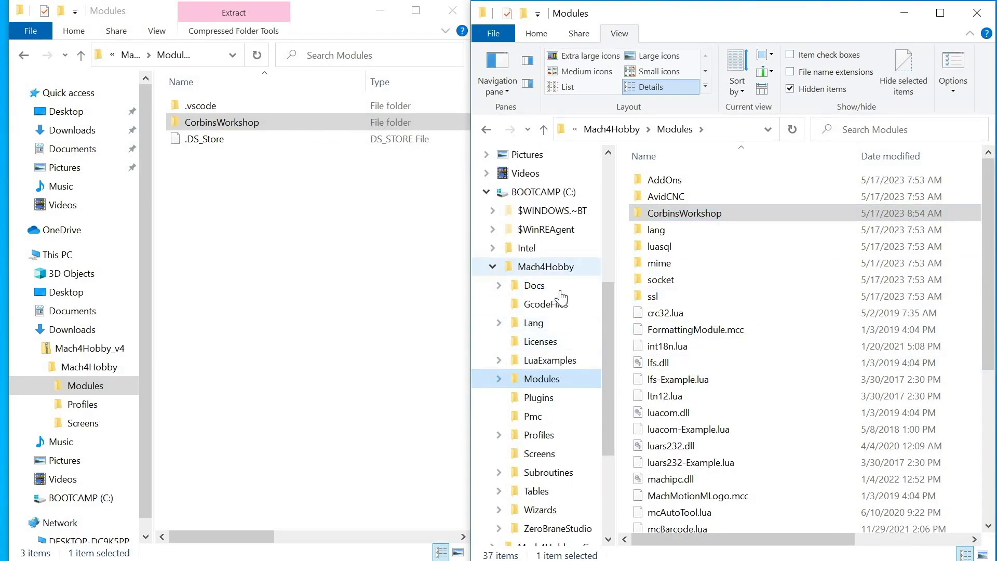
left_click(499, 378)
left_click(539, 436)
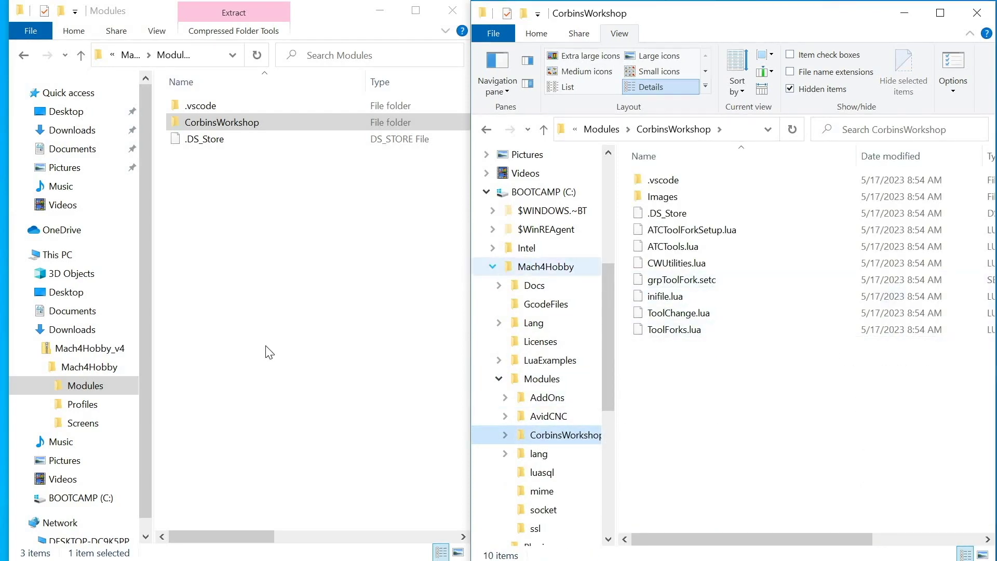
- Open the archive's Profiles folder and the installed Mach4Hobby\Profiles\AvidCNC\Macros folder in the other window
left_click(76, 410)
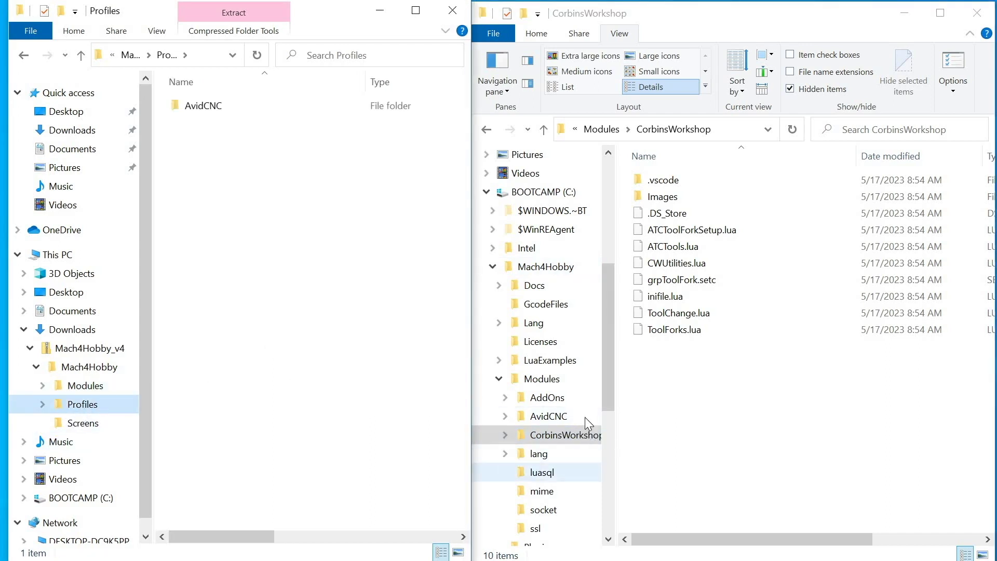
left_click(499, 359)
left_click(498, 360)
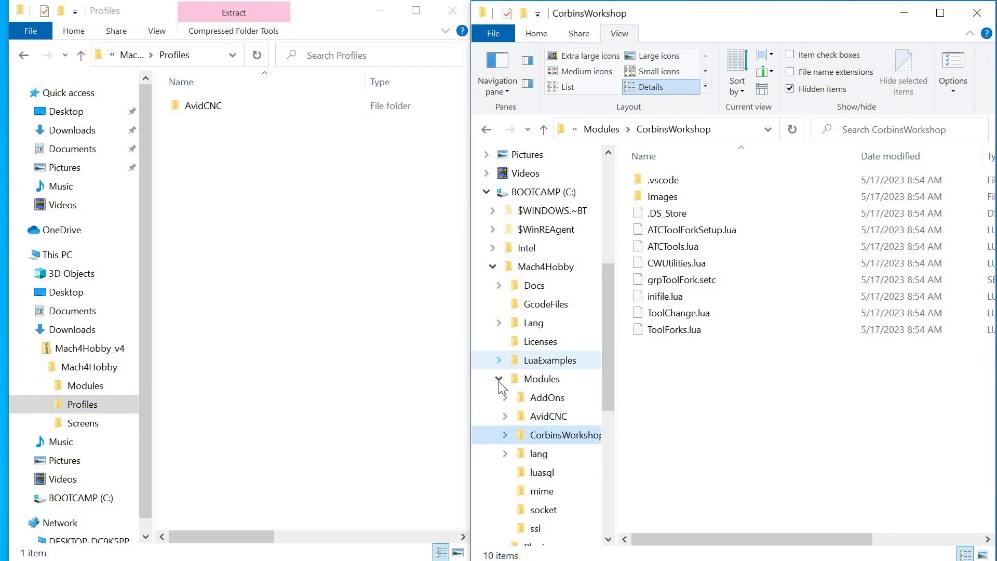
left_click(499, 378)
left_click(545, 438)
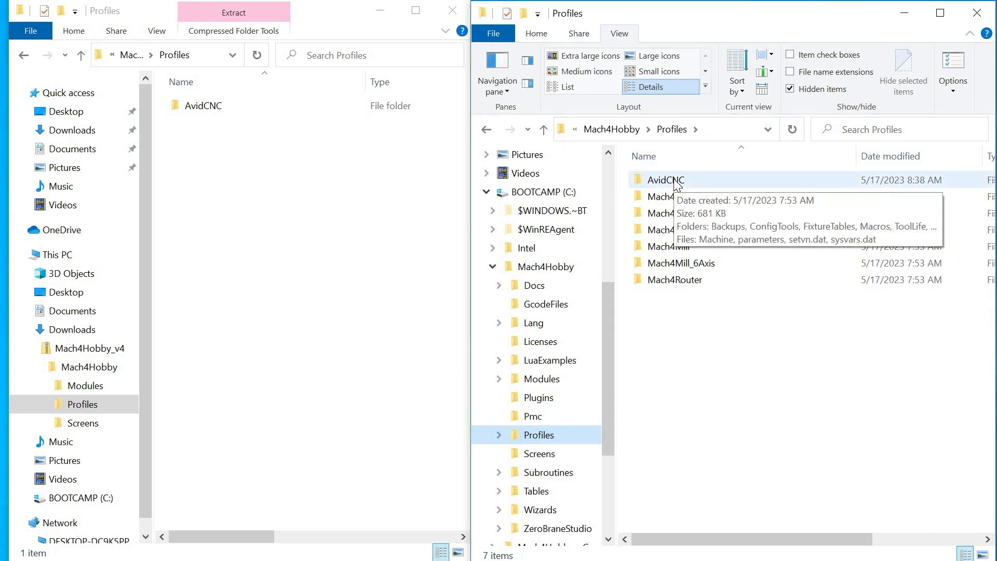
left_click(672, 183)
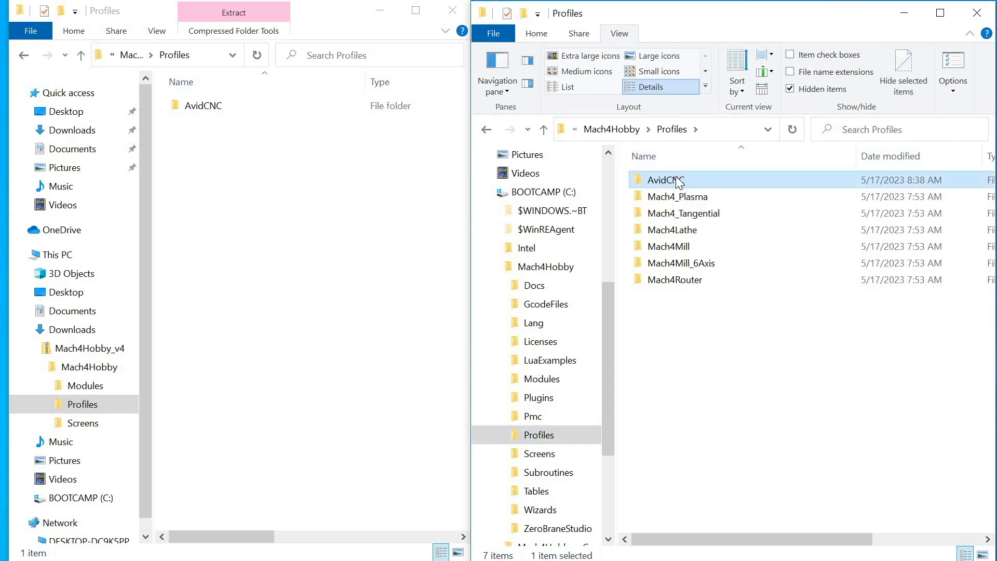
double_click(669, 179)
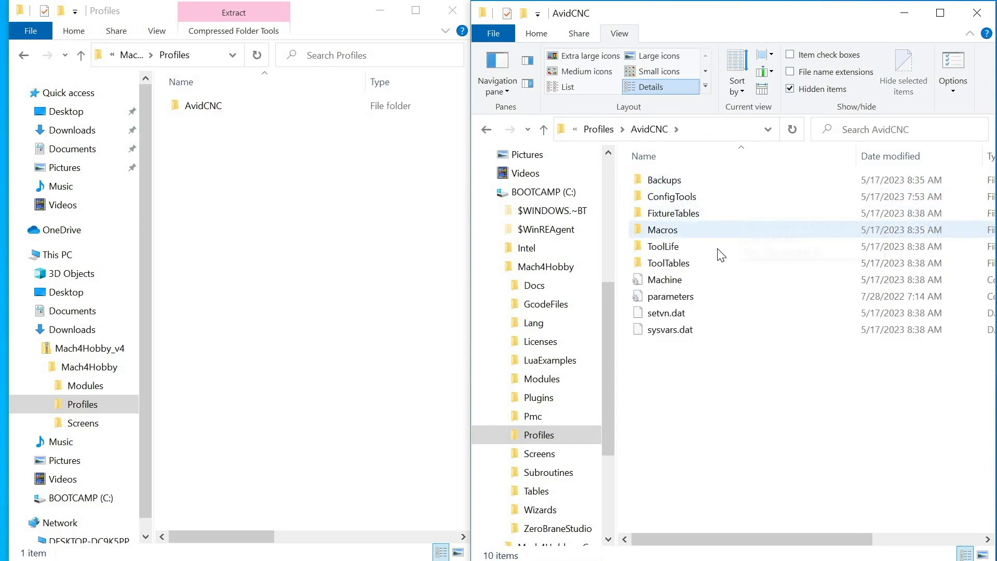
double_click(670, 232)
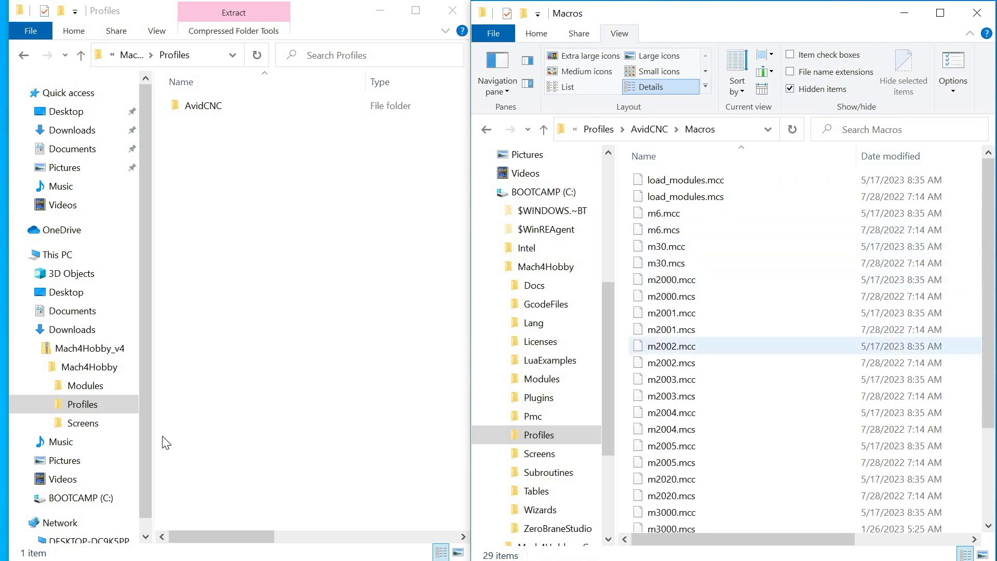
- Copy all files from the archive's Profiles\AvidCNC\Macros folder into the installed Macros folder, replacing the files with the same names
left_click(42, 404)
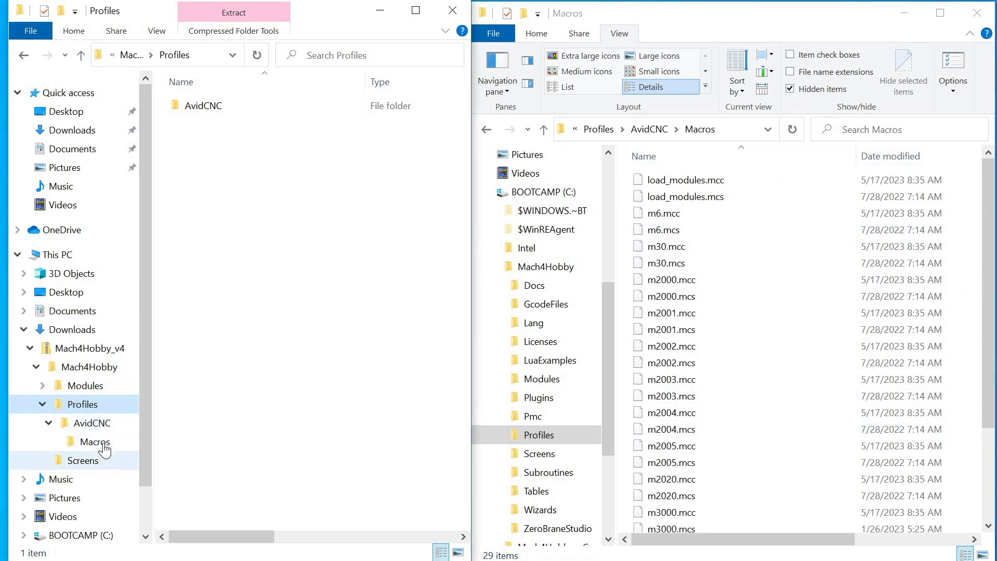
left_click(101, 444)
left_click(239, 106)
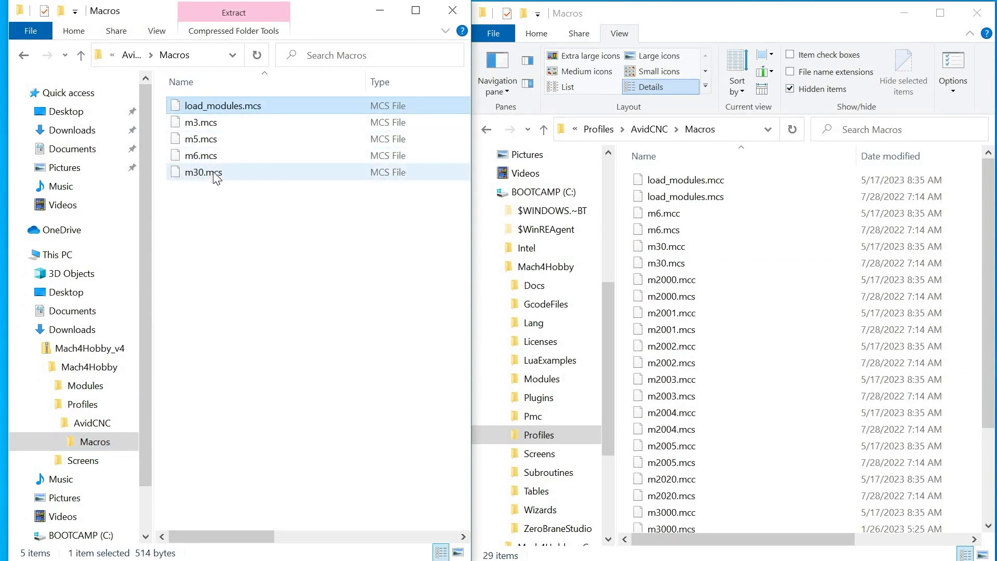
key("ctrl+a")
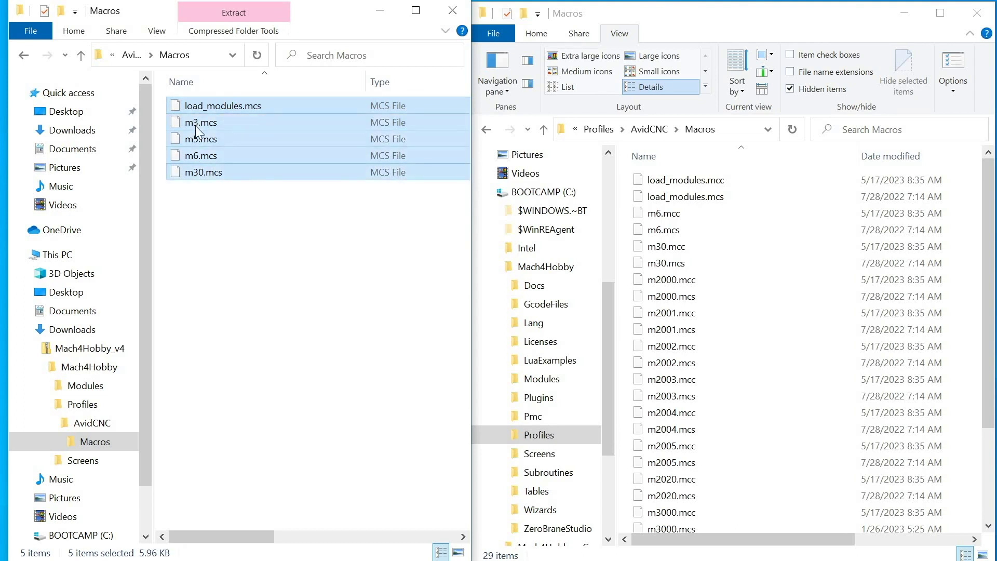
left_click_drag(347, 154, 784, 271)
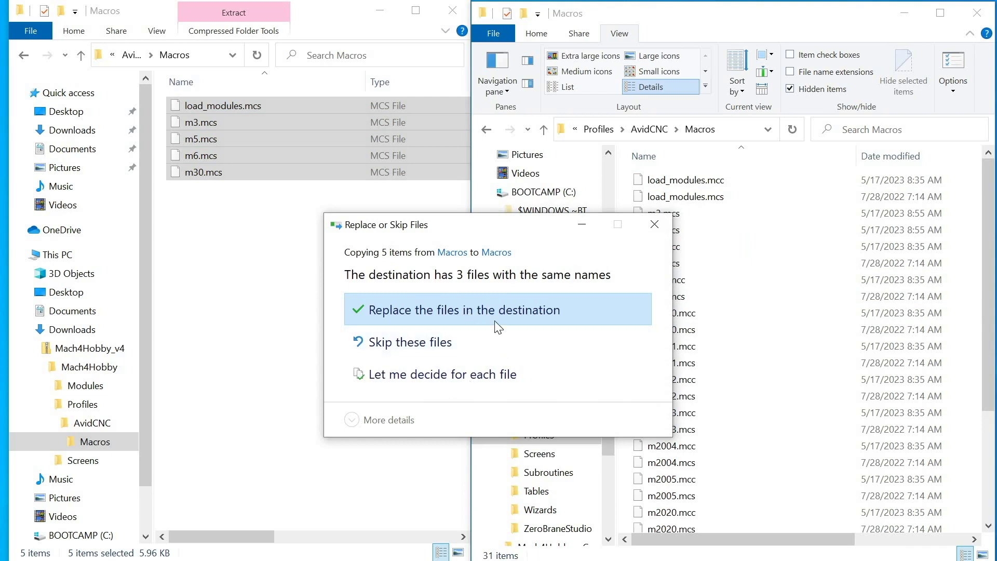
left_click(444, 304)
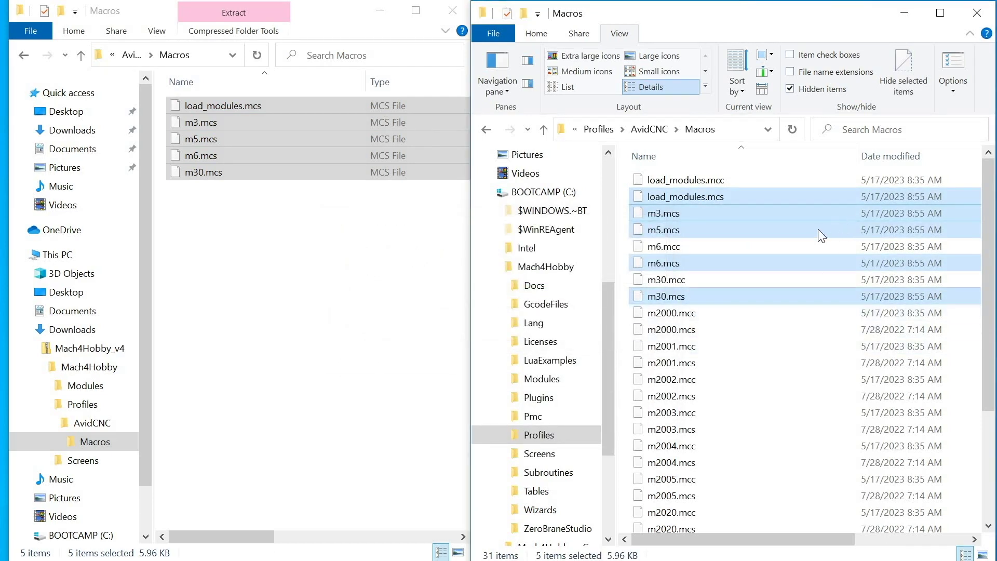
- Sort the installed Macros folder by type, delete all the .mcc files, and restore sorting by name
left_click(823, 347)
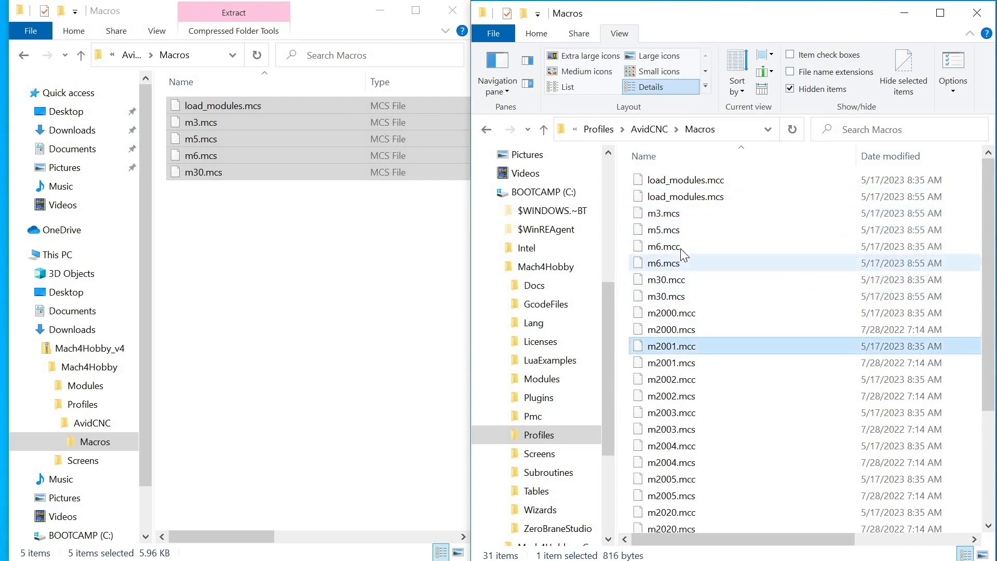
left_click(725, 248)
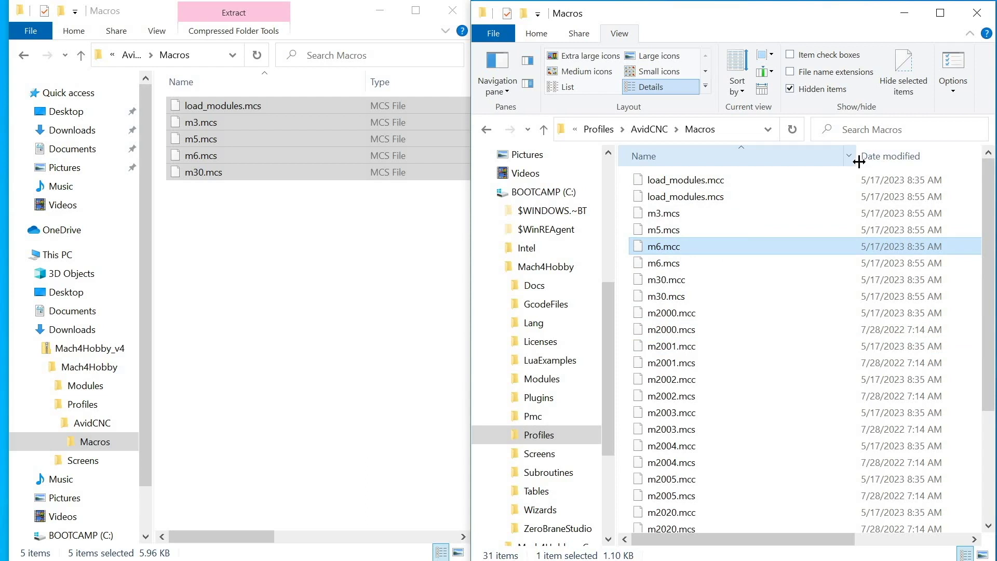
left_click_drag(859, 162, 794, 156)
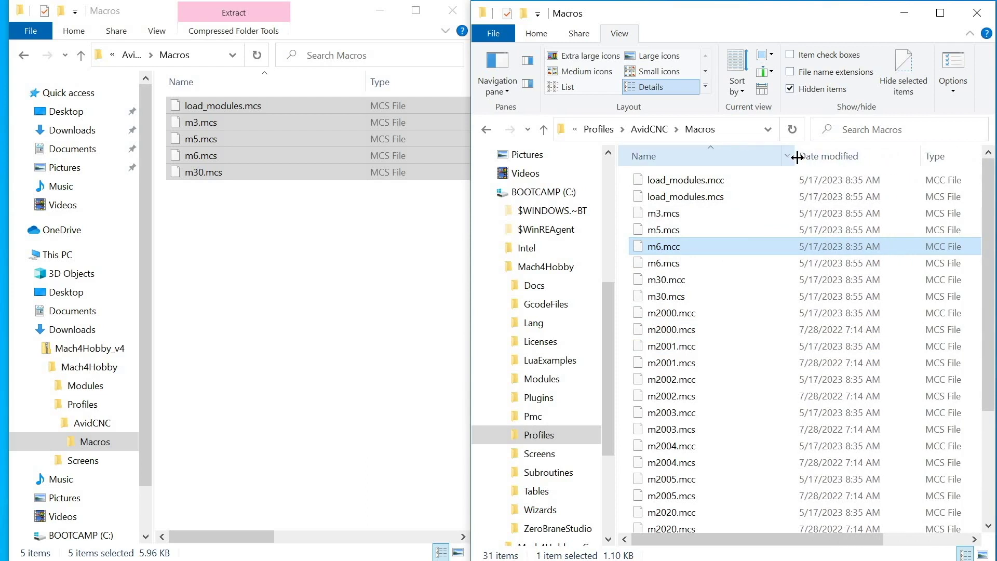
left_click(952, 158)
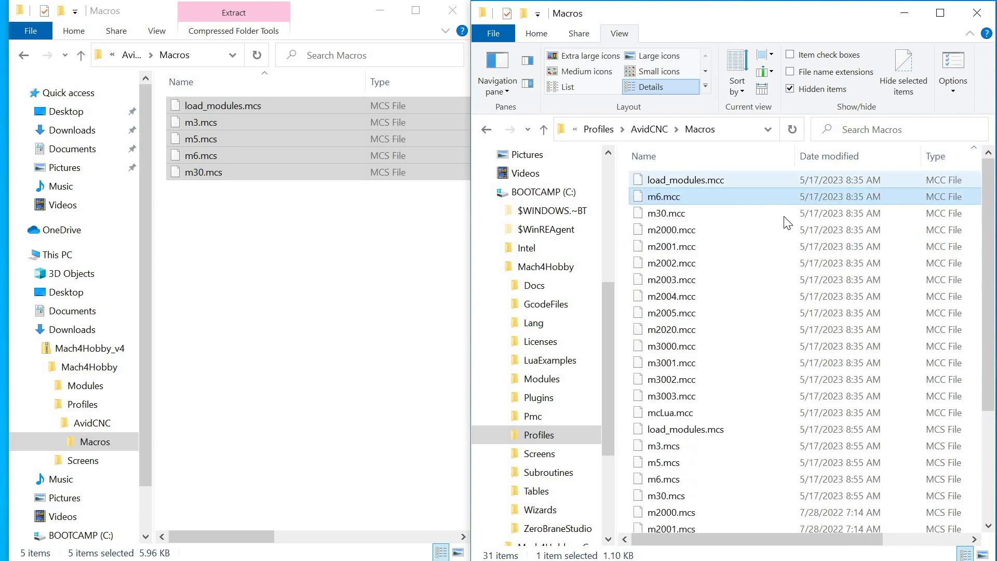
left_click(698, 181)
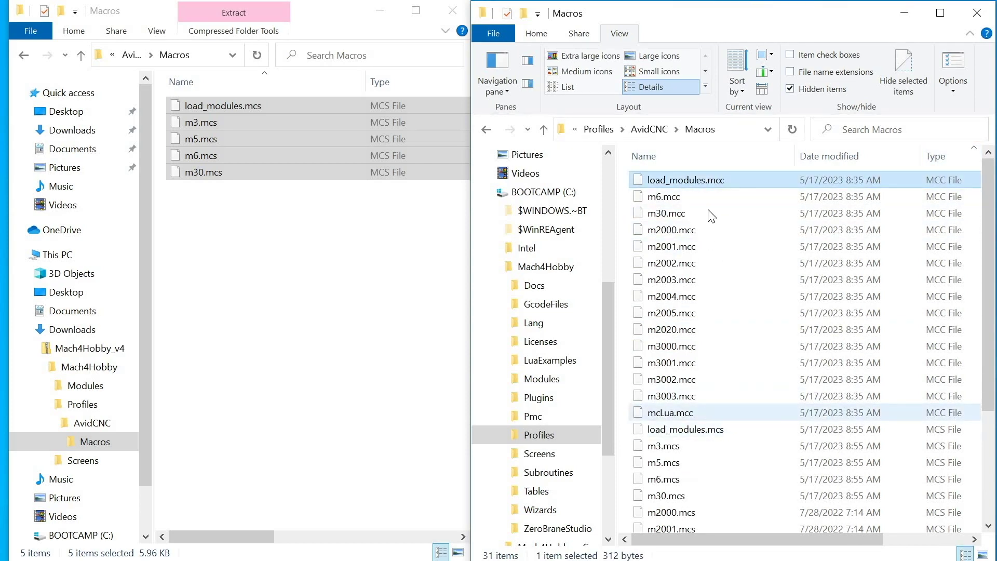
left_click(713, 408, "shift")
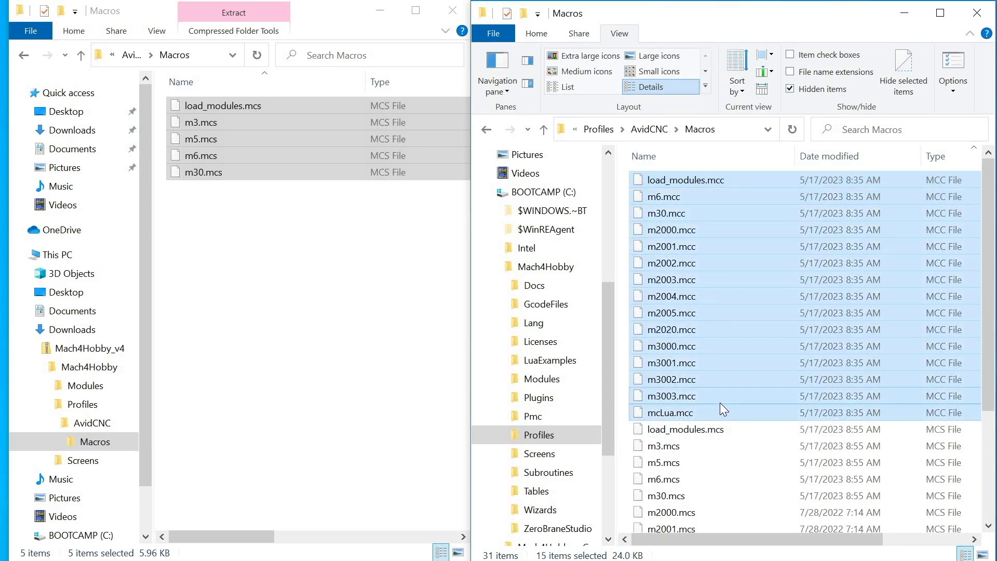
key("Delete")
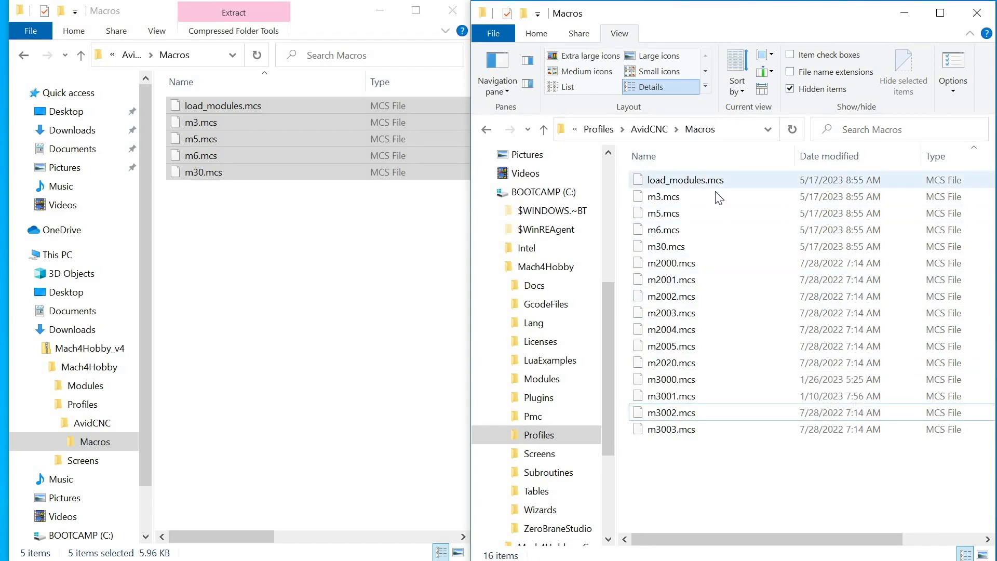
left_click(658, 156)
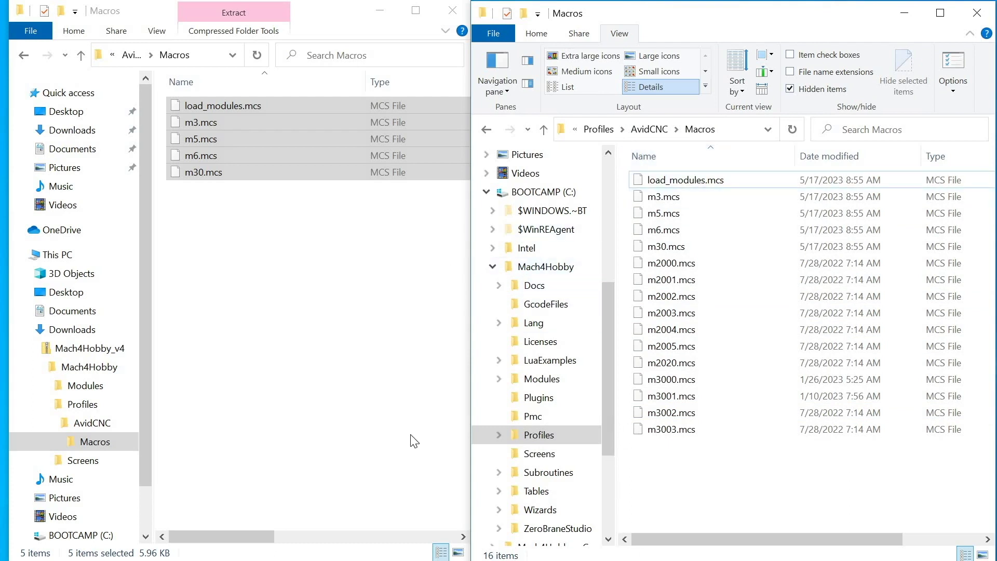
- Copy AvidCNC_ATC_corbin.set from the archive's Screens folder into the installed Mach4Hobby\Screens folder
left_click(125, 460)
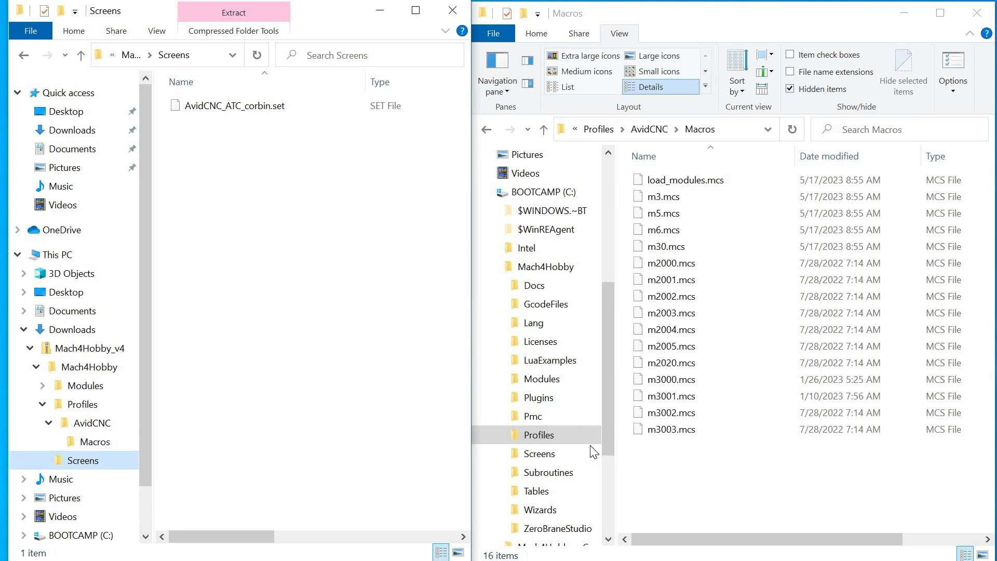
left_click(572, 457)
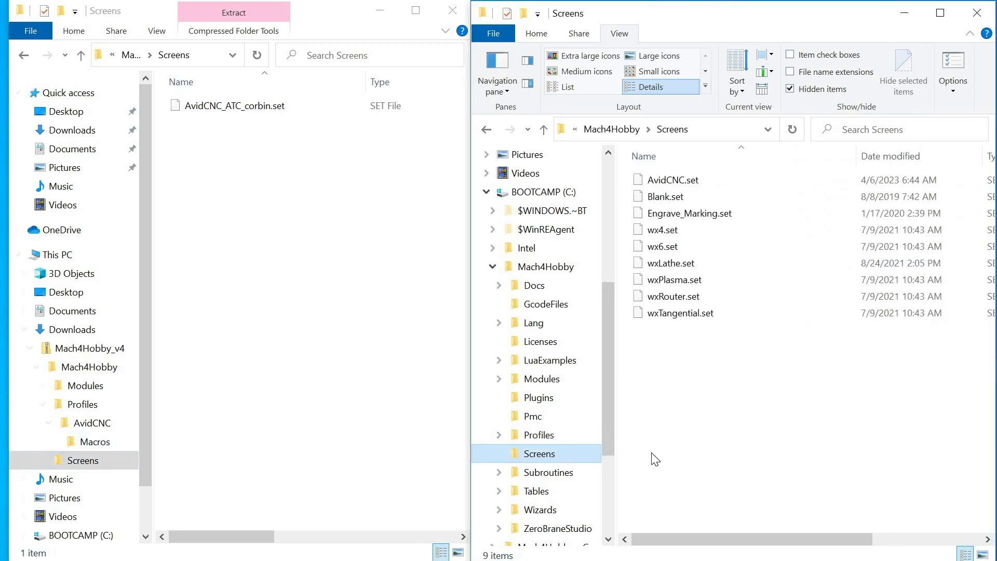
left_click_drag(194, 108, 793, 413)
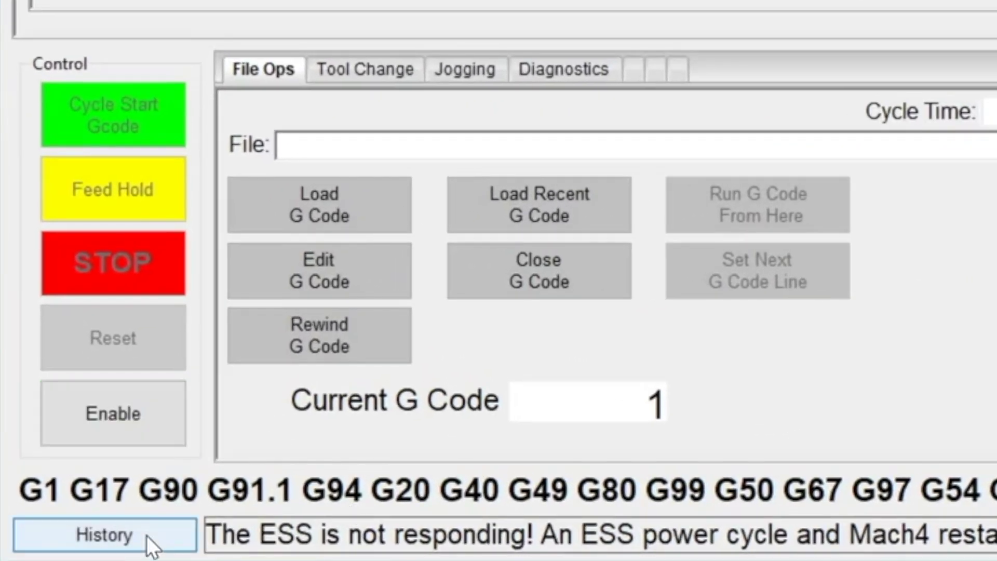
- Switch to Mach4 and open the status message history
left_click(177, 535)
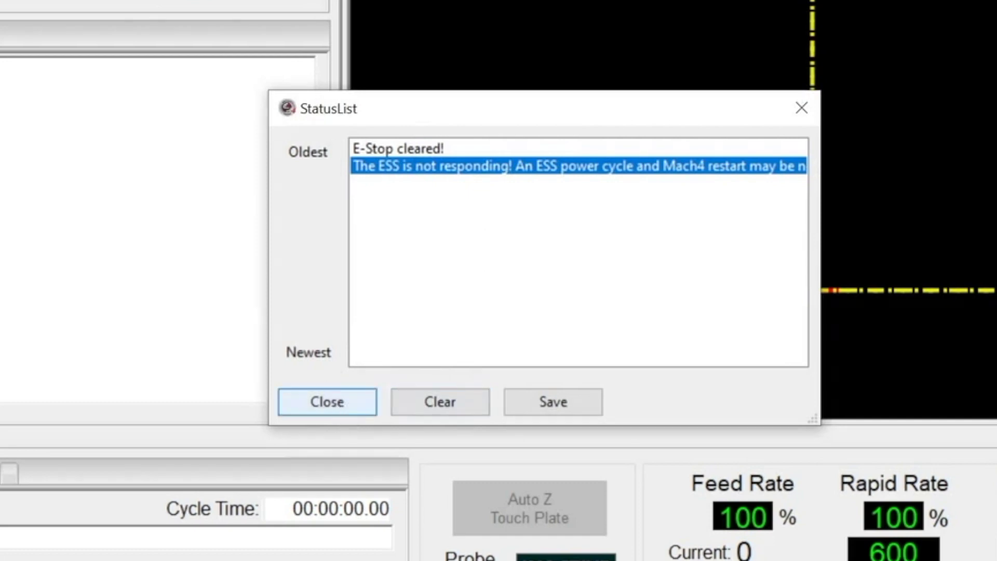
- Close the status message history and load the AvidCNC_ATC_corbin.set screen from the Mach4Hobby\Screens folder
left_click(337, 408)
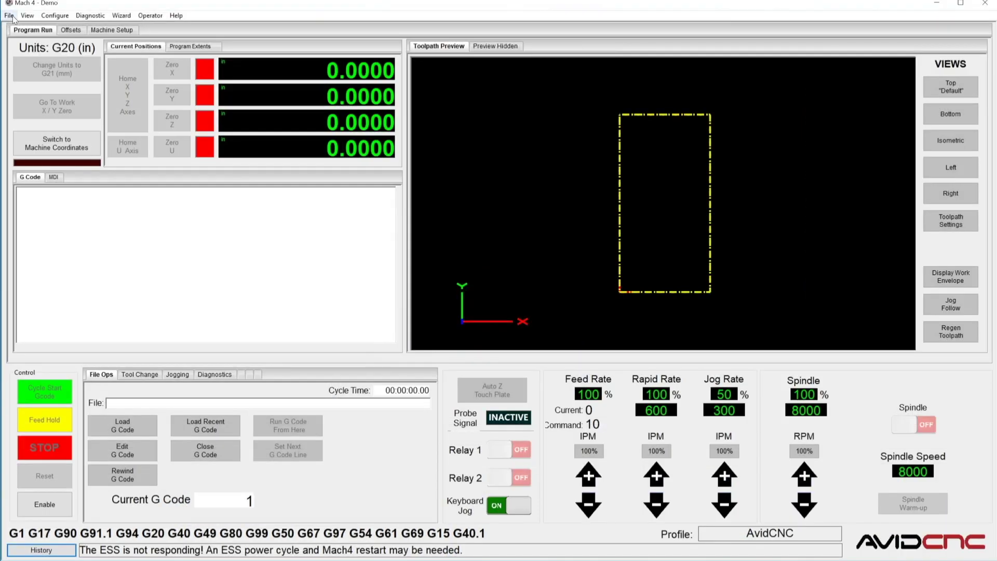
left_click(10, 15)
mouse_move(104, 57)
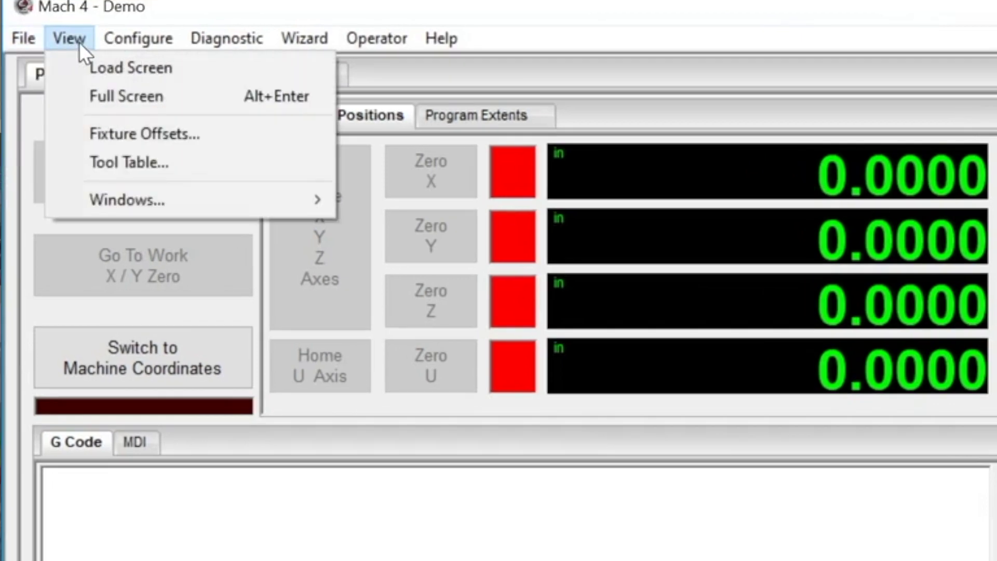
left_click(98, 69)
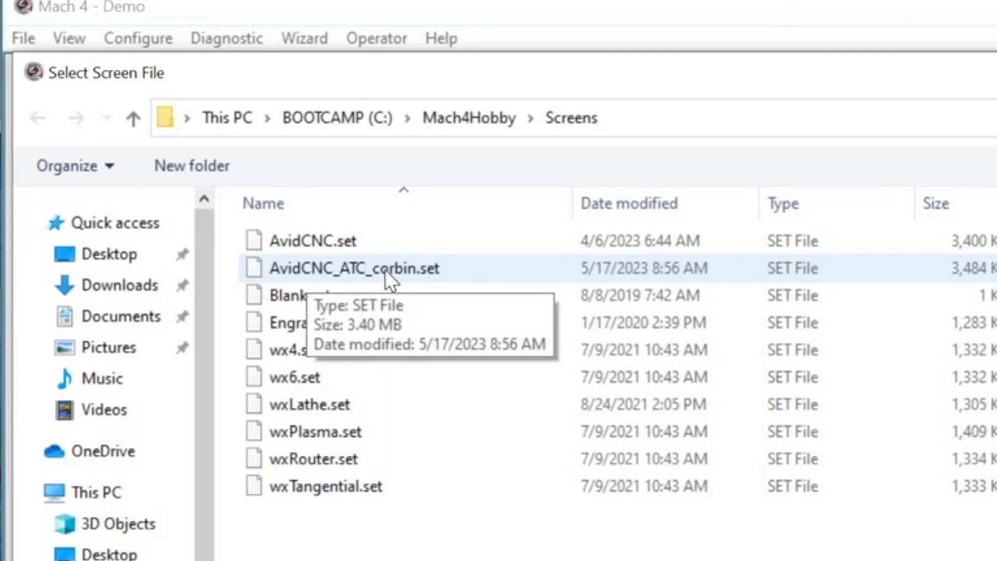
double_click(401, 269)
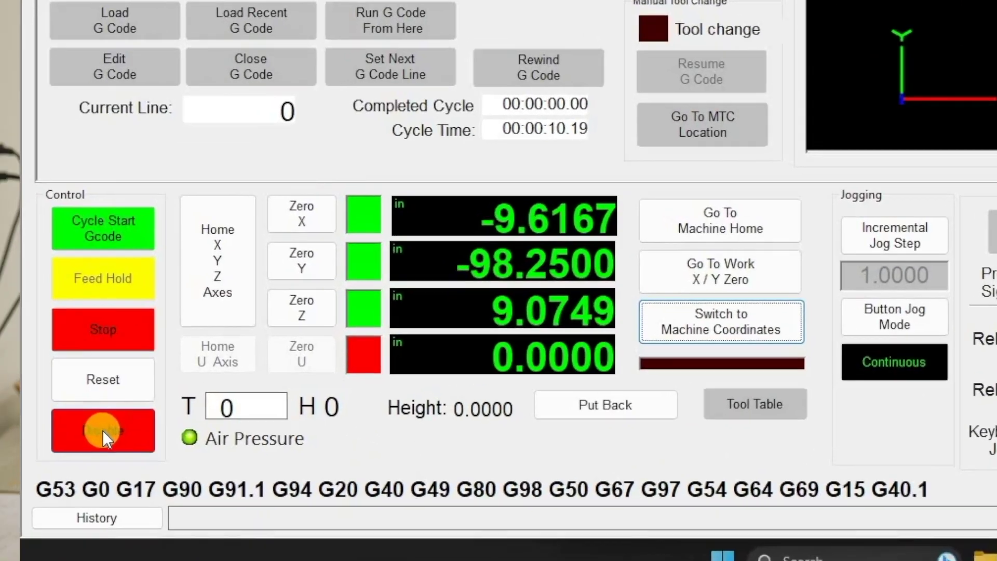
- Disable the machine and open the configuration of the ESS v277.1 plugin from Warp9 Tech Design
left_click(44, 474)
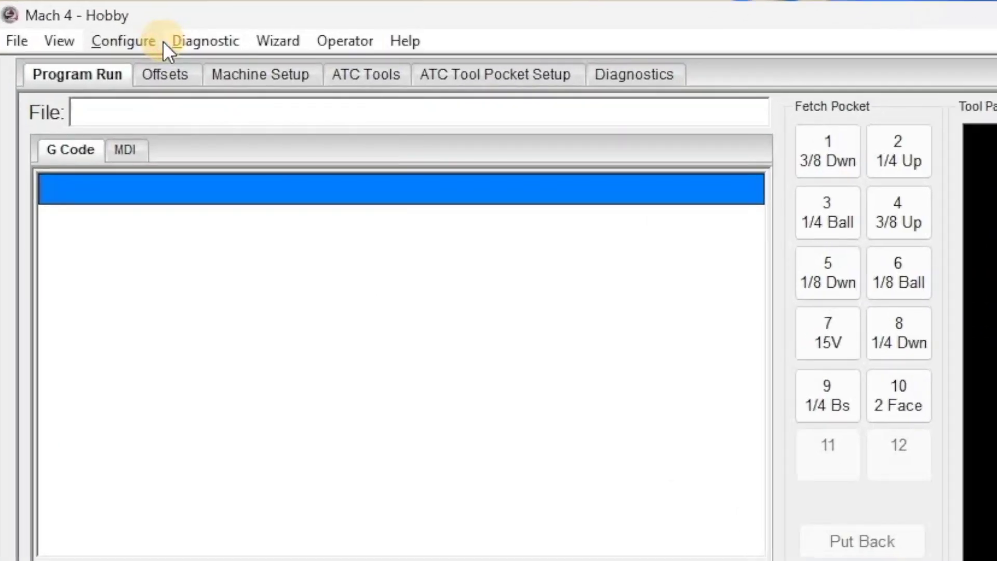
left_click(163, 41)
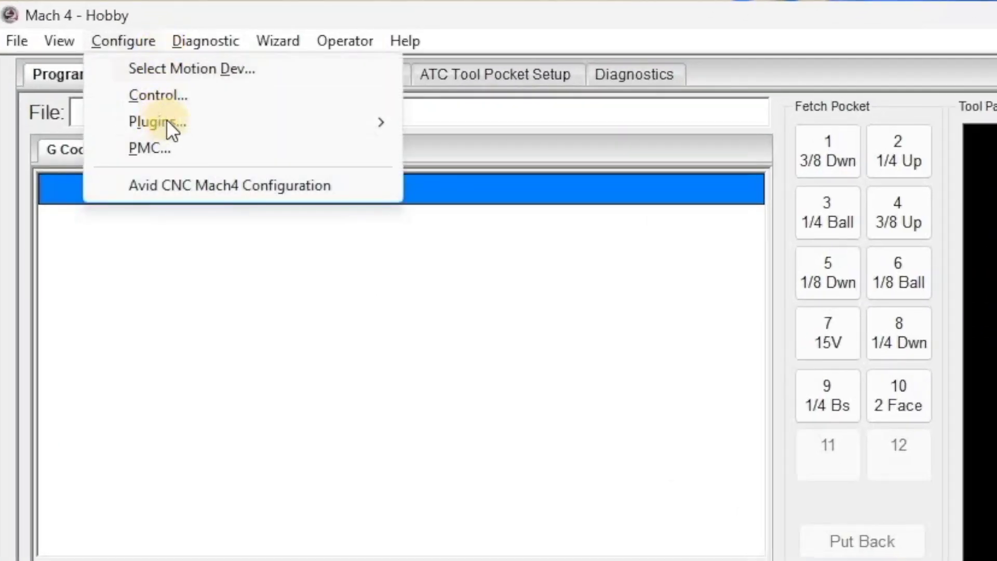
mouse_move(167, 120)
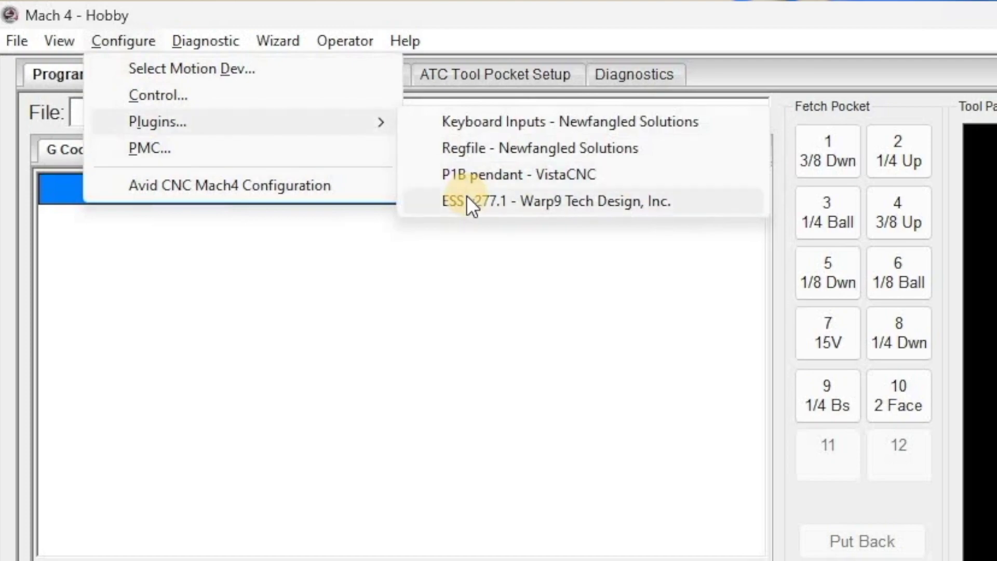
left_click(465, 200)
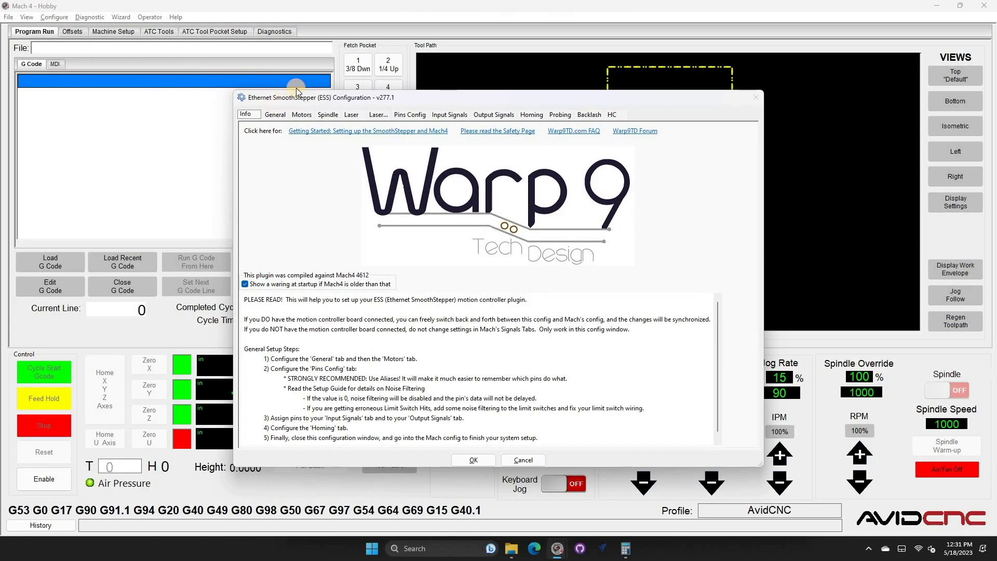
- Check the ESS pin aliases and active states of Port1-Pin1, Port1-Pin17 and Port2-Pin12, and accept the configuration
left_click(419, 113)
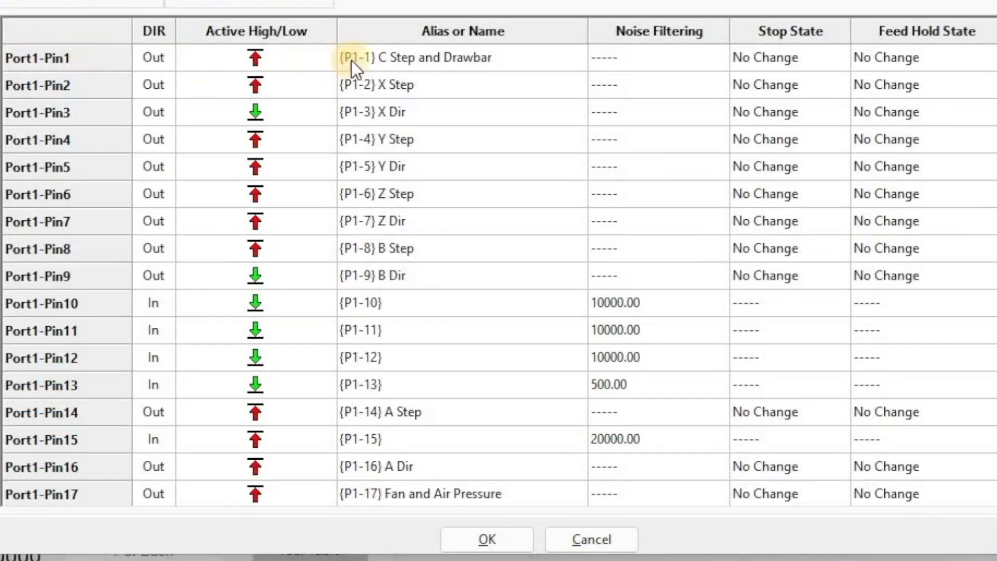
double_click(414, 58)
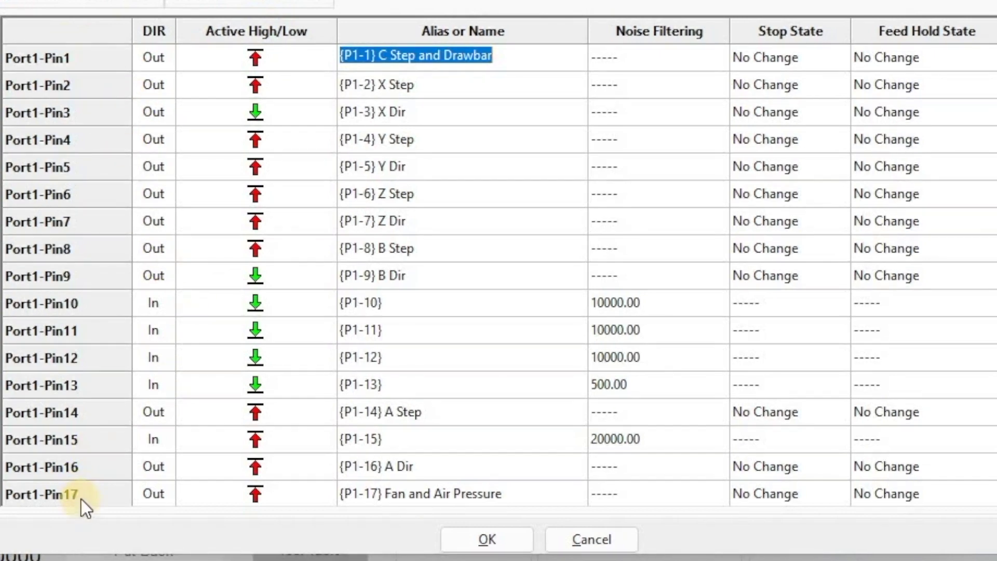
scroll(82, 431, "down", 2)
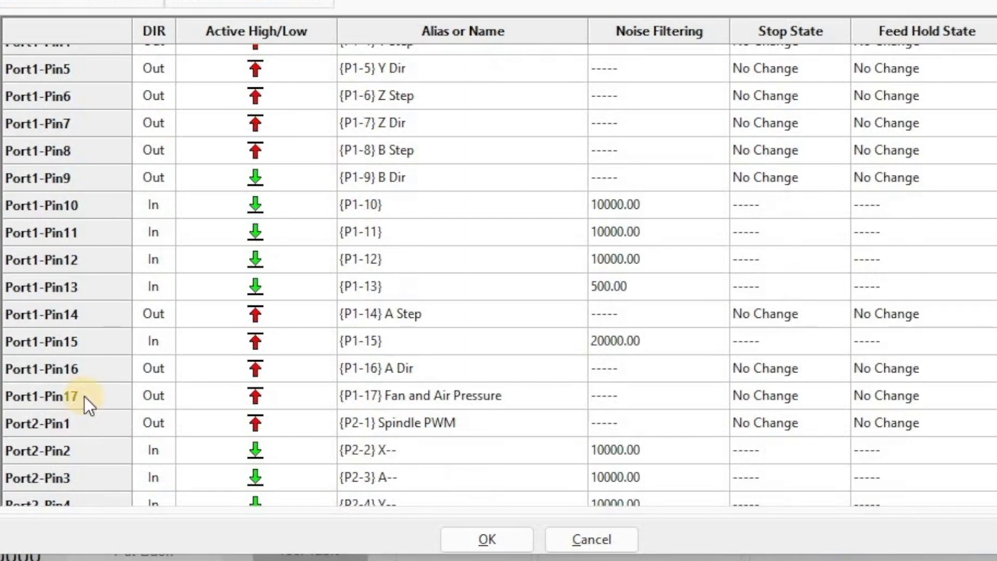
left_click(314, 397)
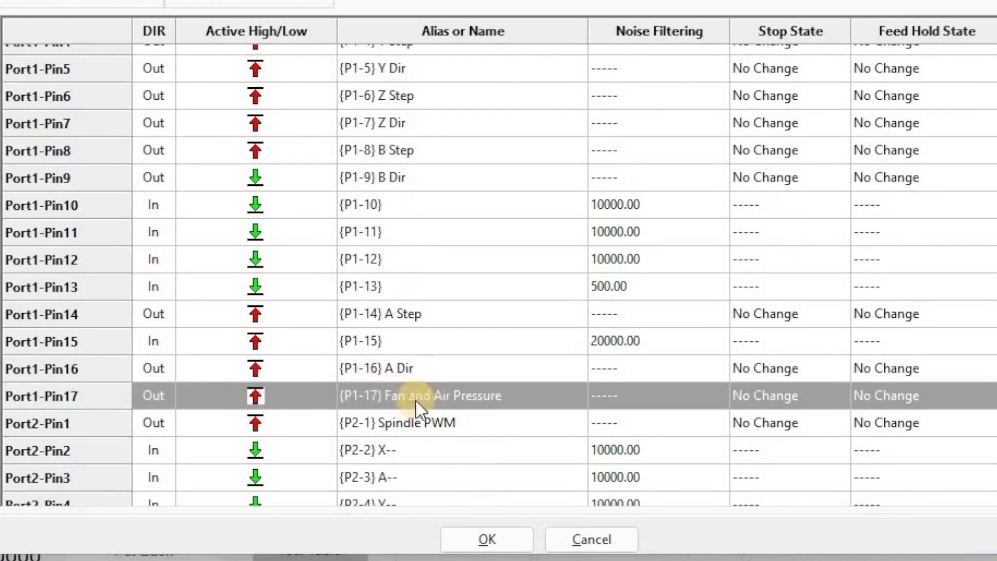
left_click(398, 400)
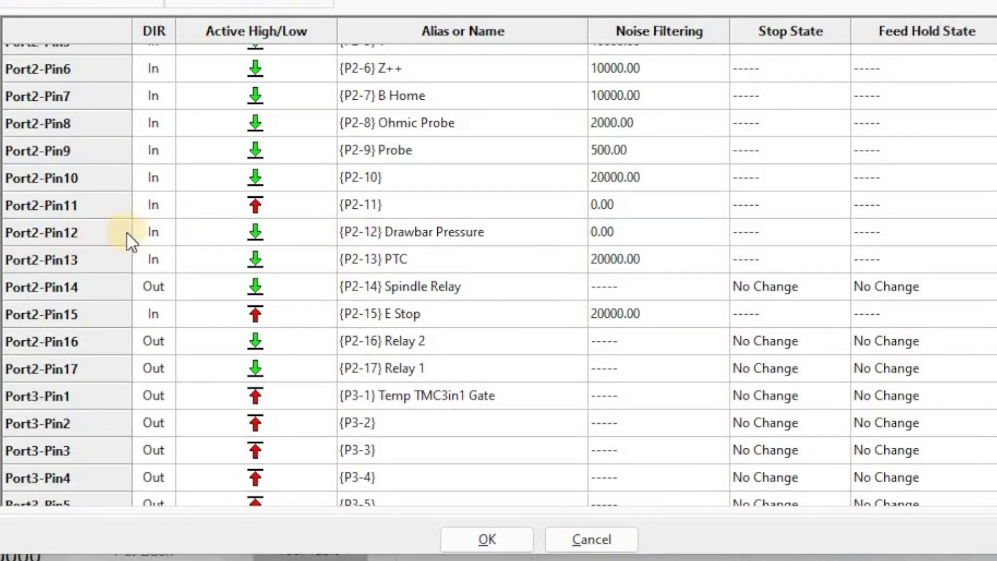
left_click(297, 244)
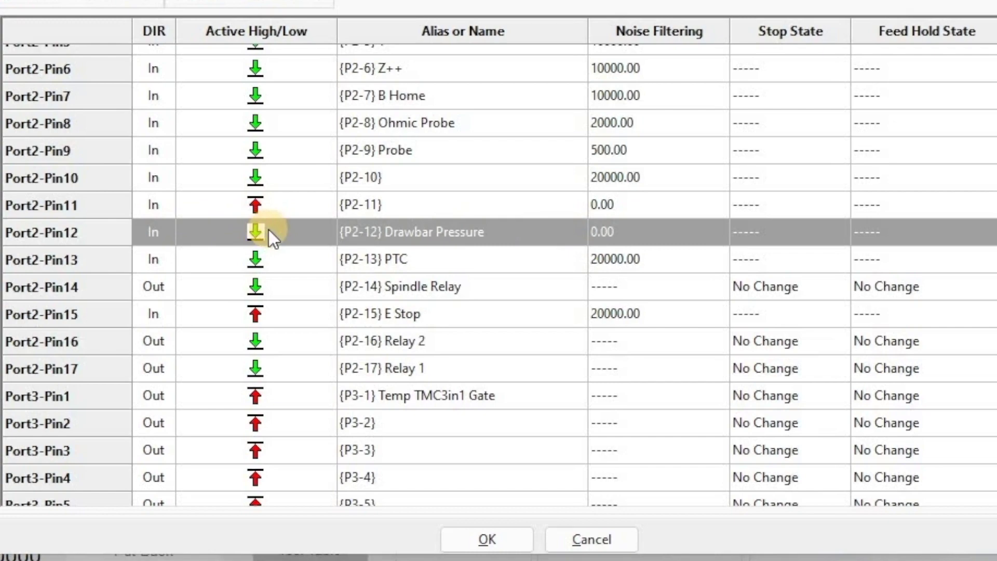
left_click(506, 540)
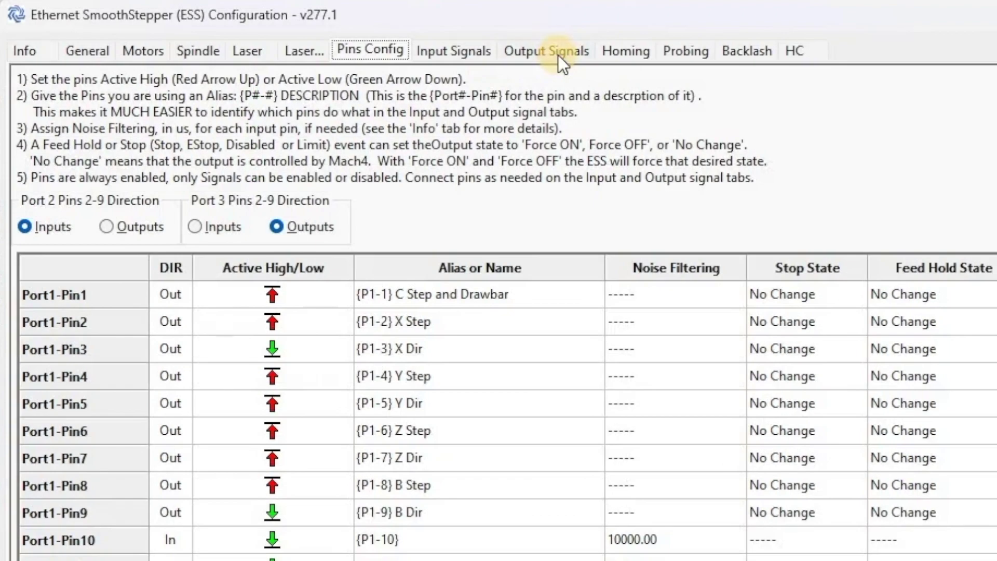
- Check the enable state and pin mapping of Output #6 and Output #7 among the ESS output signals
left_click(559, 54)
left_click(453, 491)
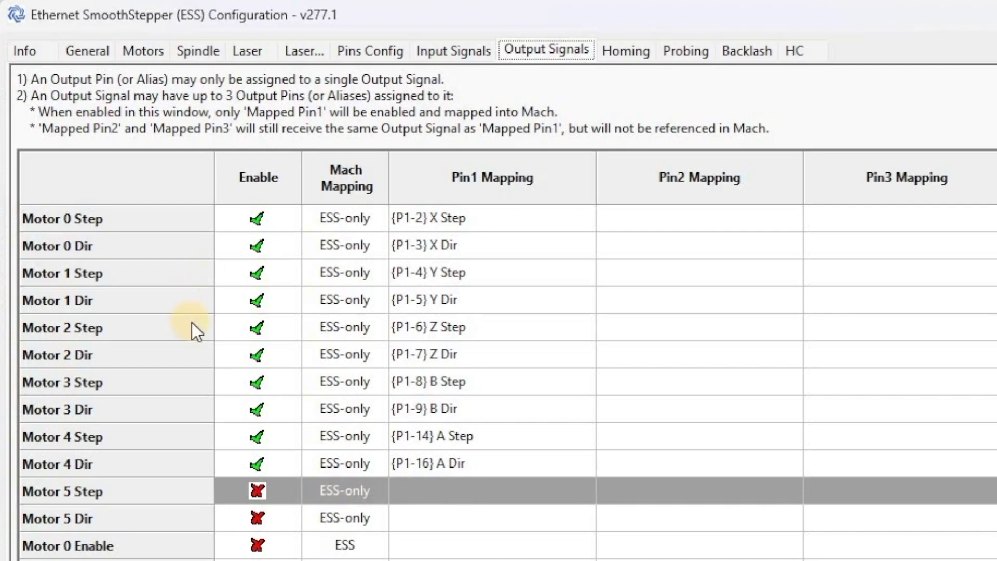
scroll(192, 319, "down", 8)
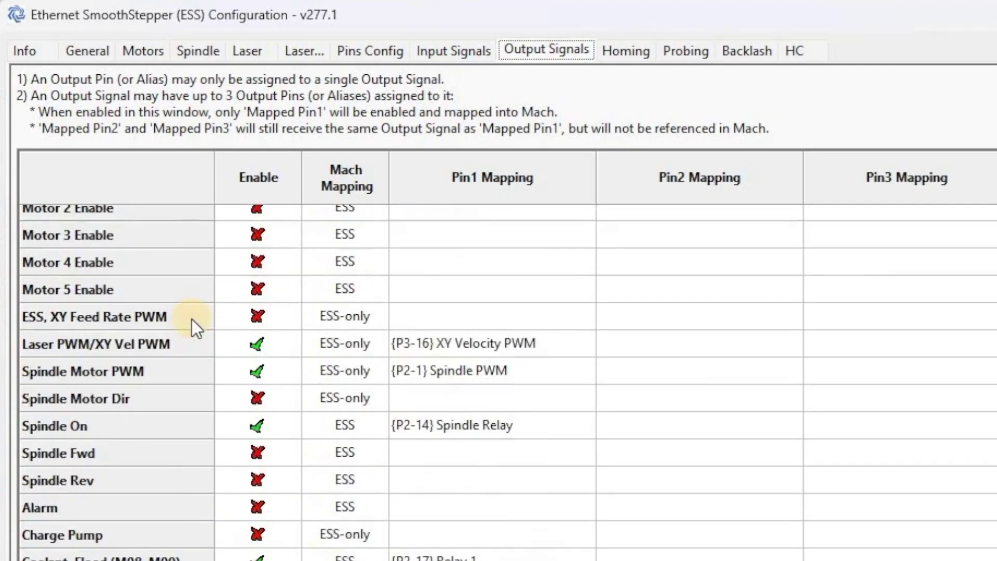
scroll(191, 319, "down", 20)
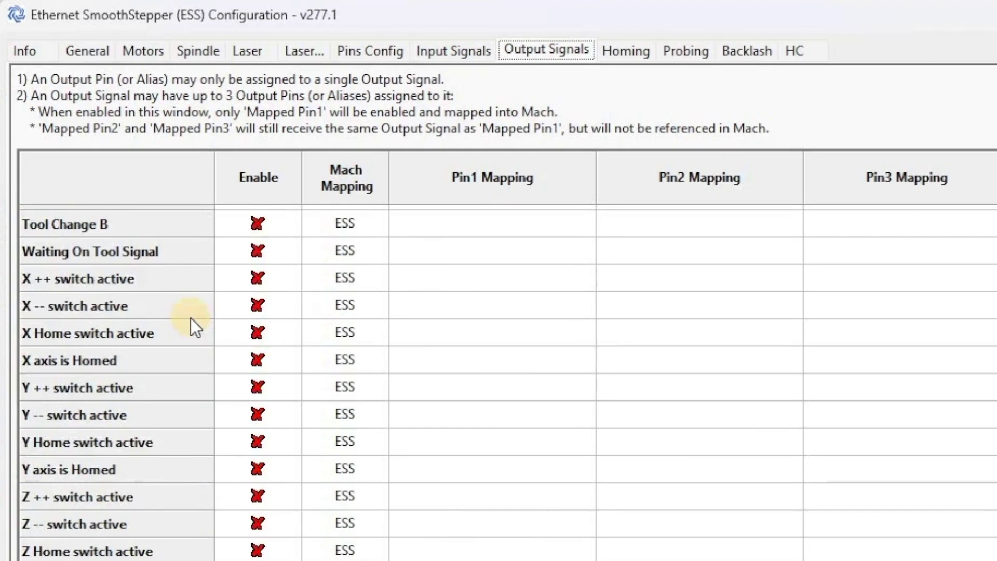
scroll(191, 318, "down", 10)
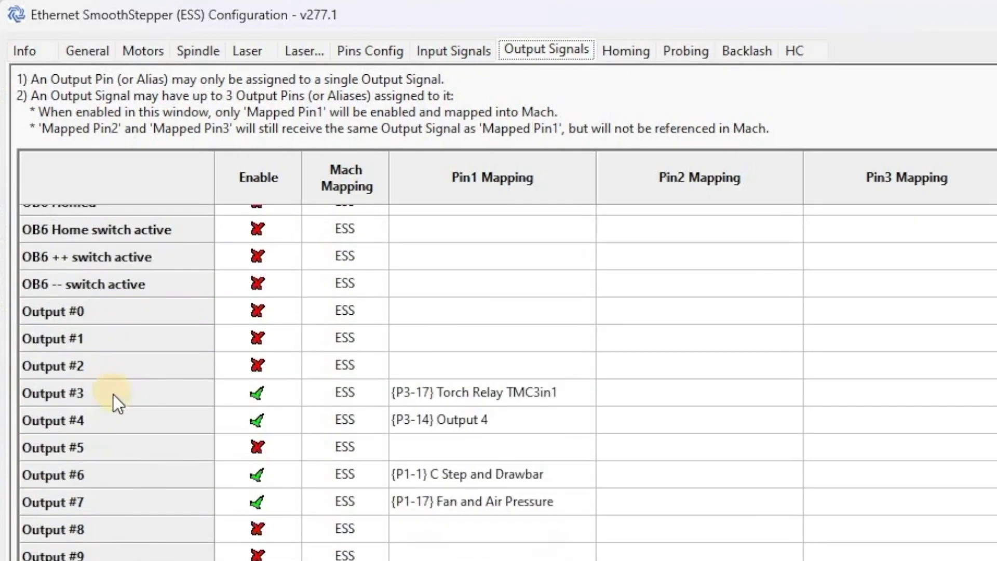
left_click(313, 474)
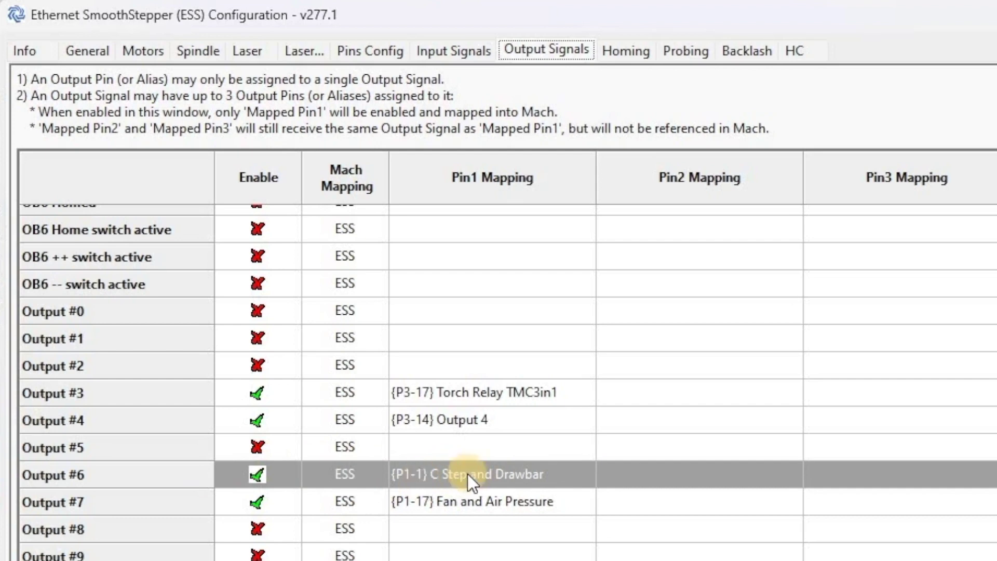
left_click(150, 502)
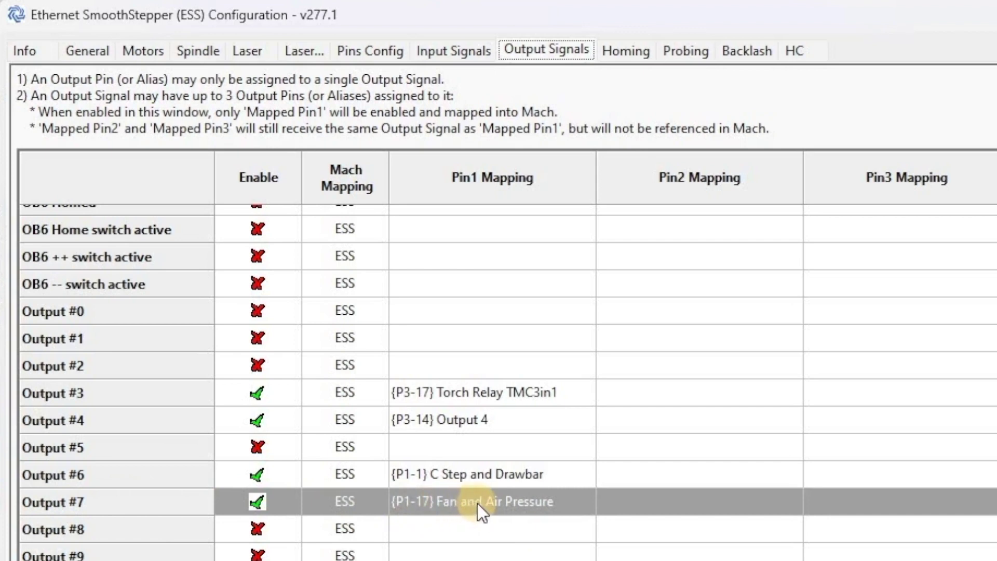
- Check the enable state and mapped pin of Input #15 among the ESS input signals
left_click(468, 51)
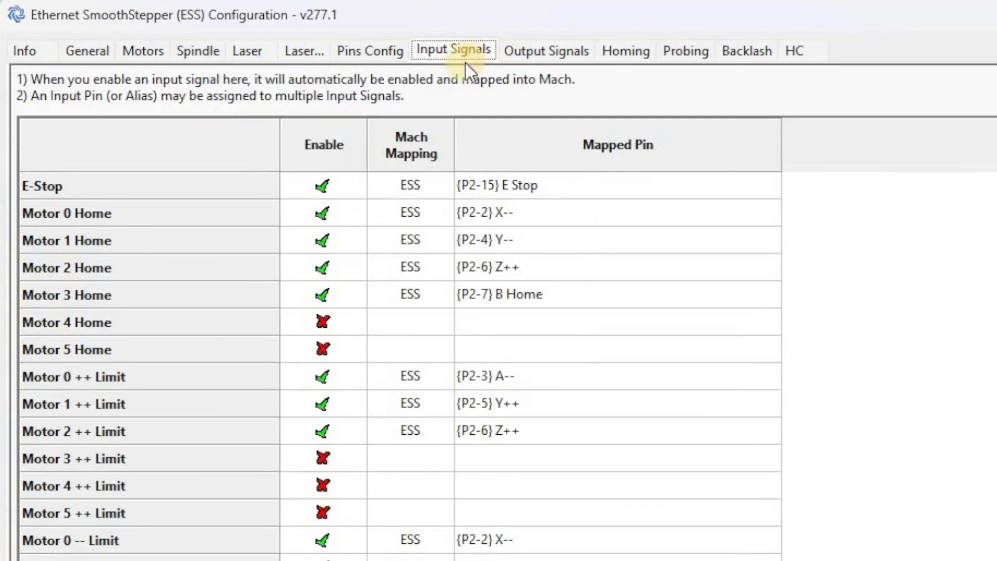
scroll(51, 395, "down", 6)
scroll(52, 384, "down", 20)
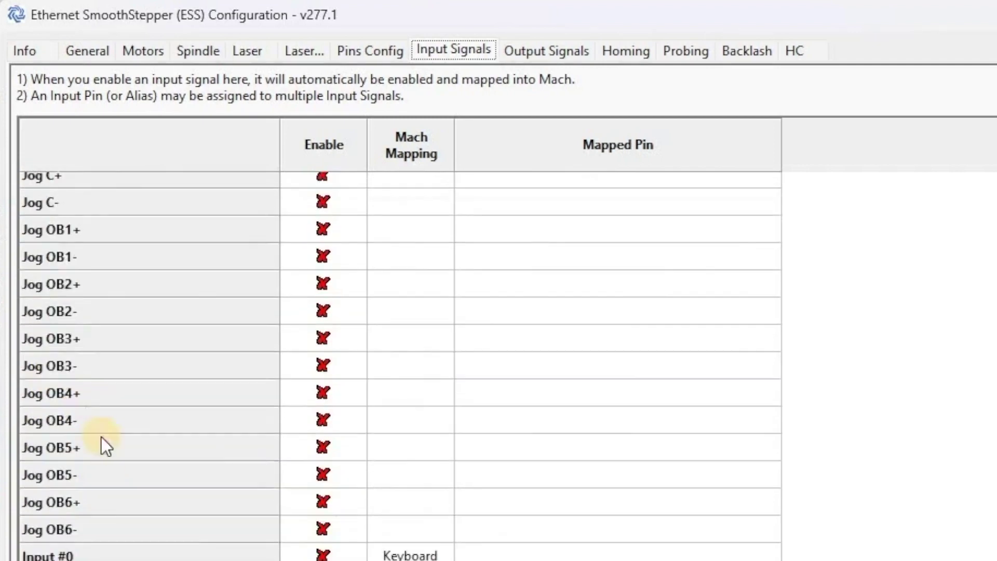
scroll(101, 445, "down", 4)
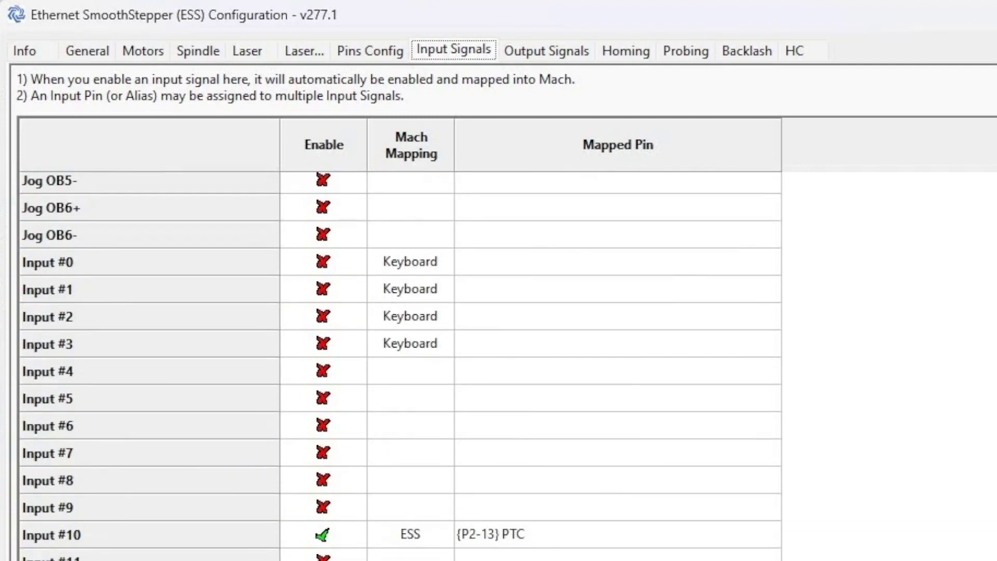
scroll(139, 545, "down", 2)
left_click(182, 524)
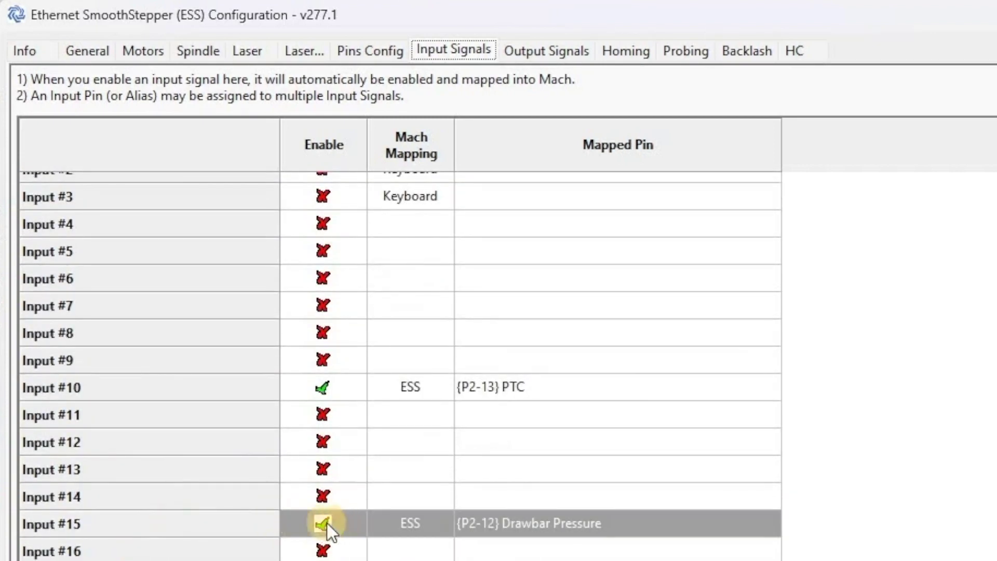
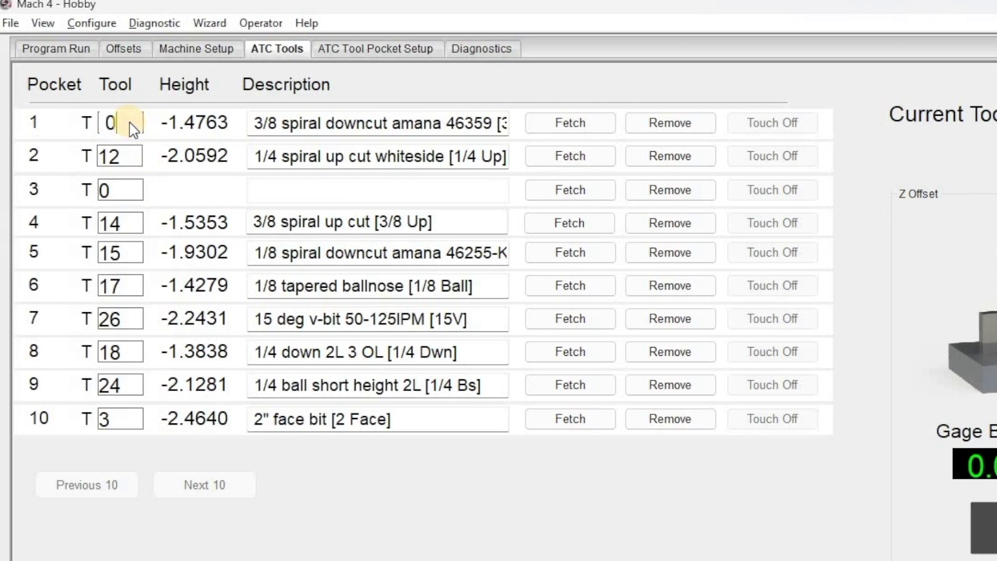
- Overwrite the tool in ATC pocket 1 with T0, and assign tool 20 back to the pocket
key("Return")
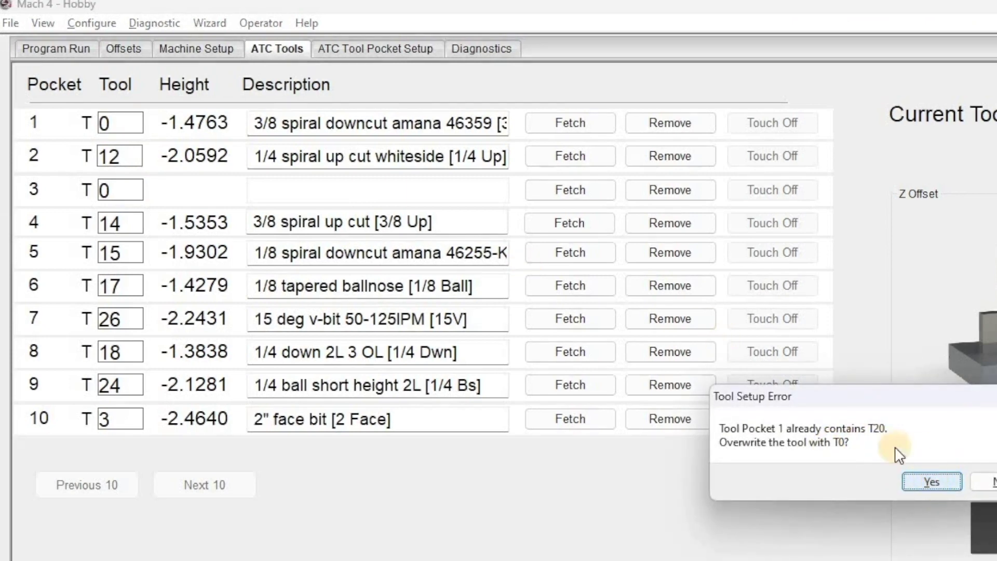
left_click(932, 481)
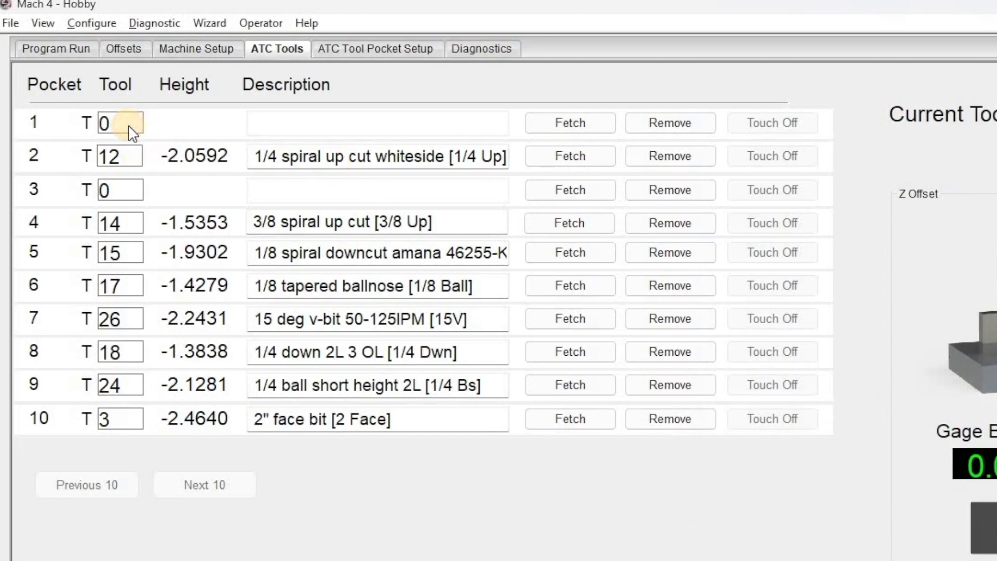
type("20")
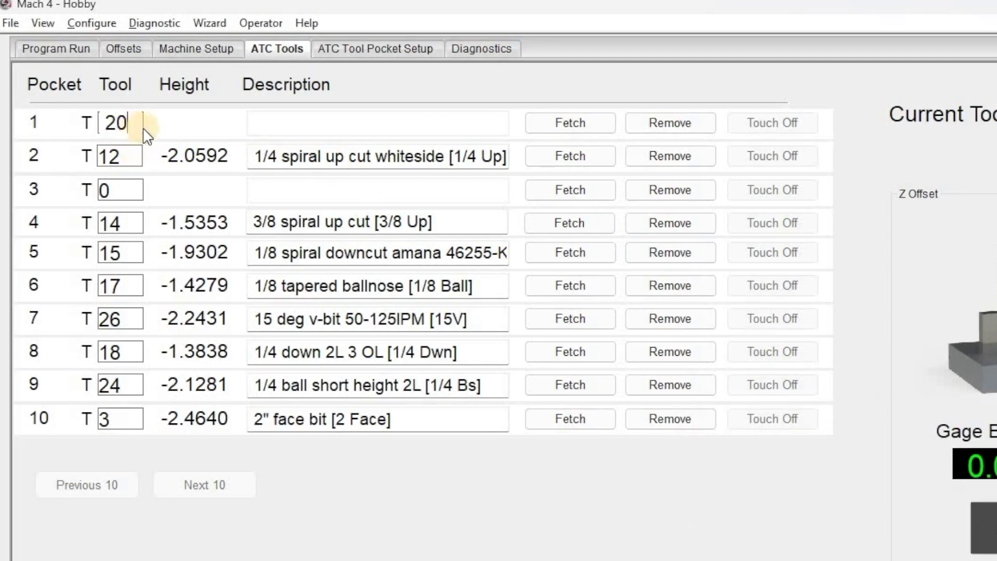
key("Return")
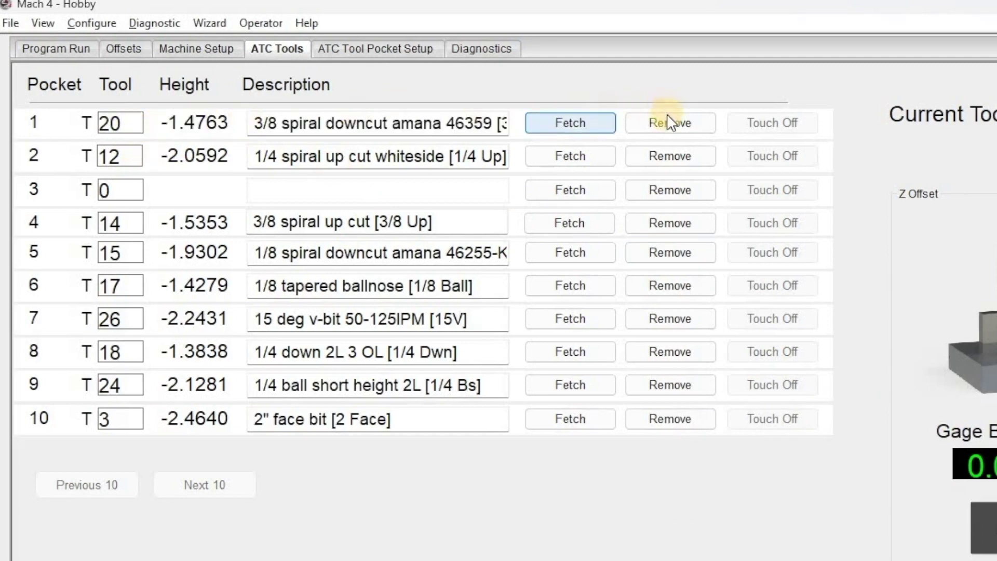
- Remove the tool from ATC pocket 1 and reassign tool 20 to it
left_click(667, 126)
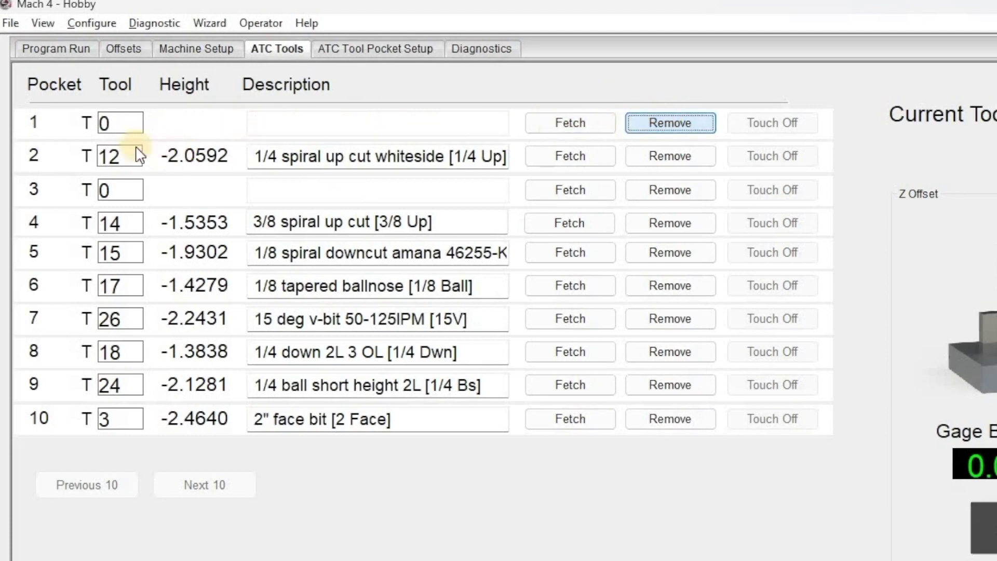
left_click(126, 128)
type("20")
key("Return")
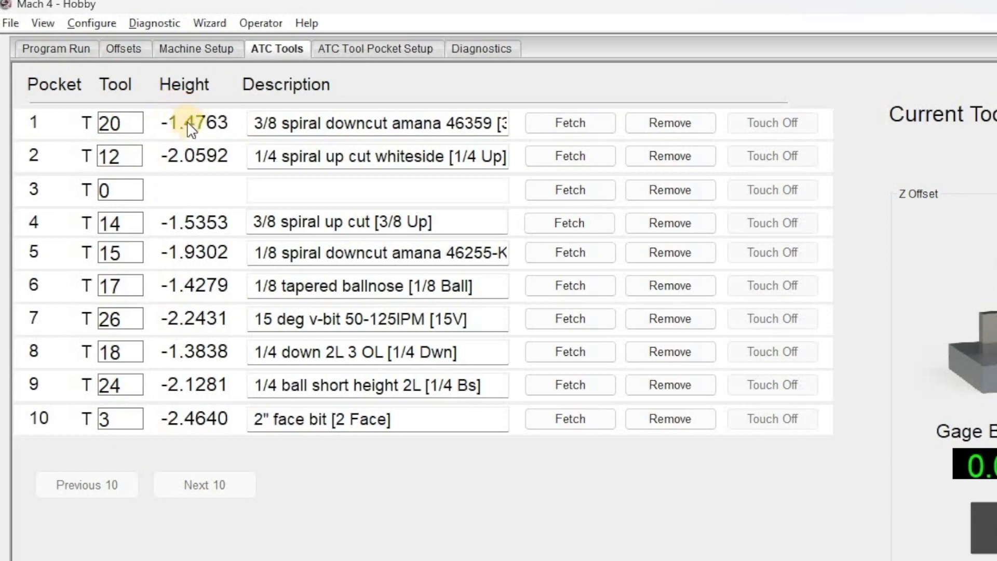
- Assign tool 1 to ATC pocket 3 and enter the description "shfjsdfjhdsfh df" for it
double_click(127, 199)
type("1")
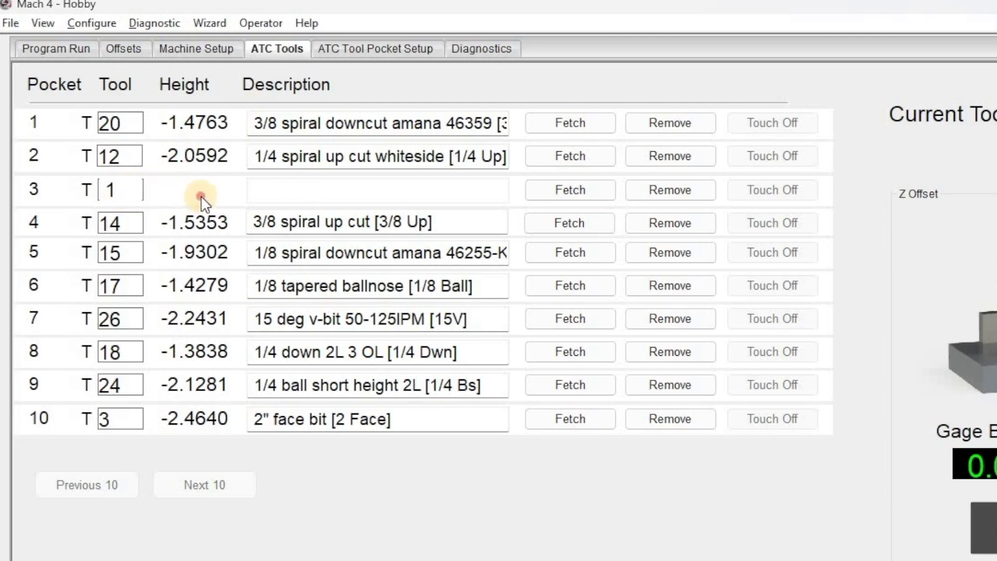
left_click(261, 190)
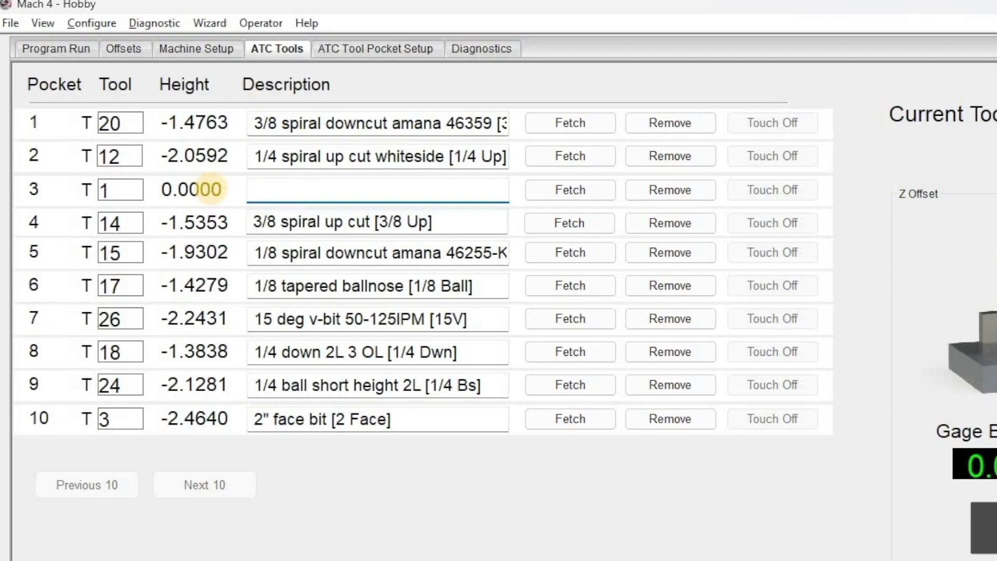
type("shfjsdfjhdsfh df")
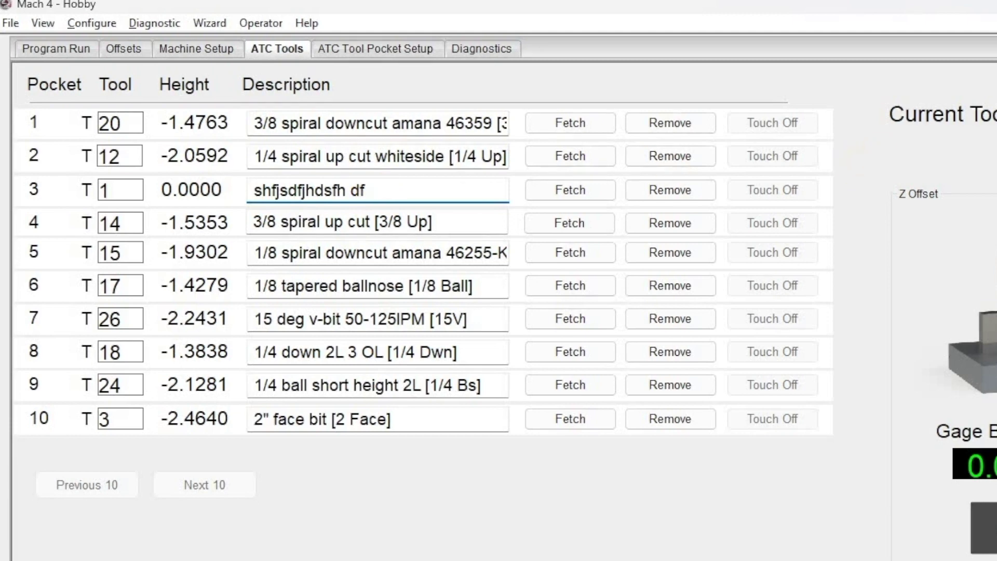
- Check tool 1's description in the tool table, and clear the description of ATC pocket 3
left_click(830, 196)
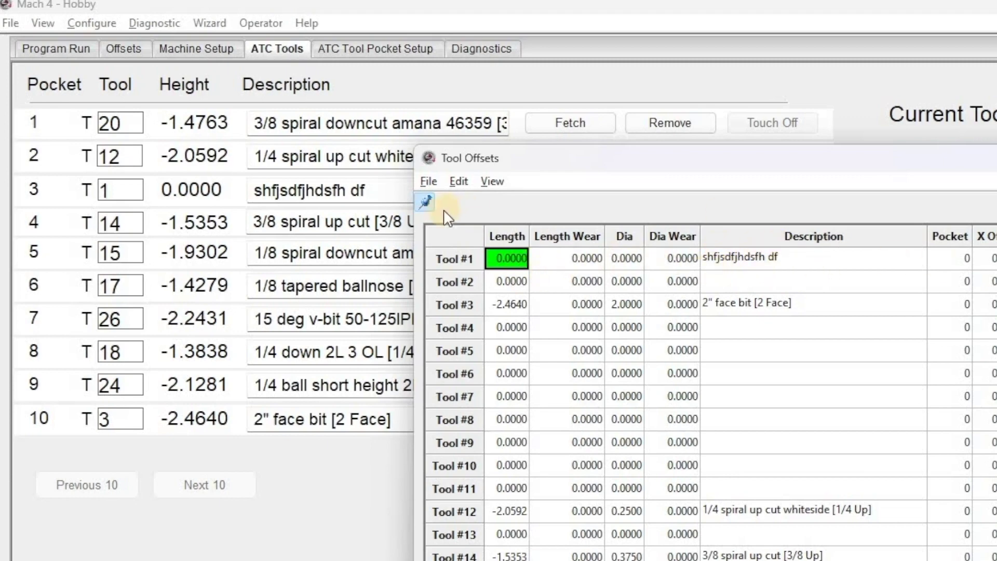
left_click(249, 202)
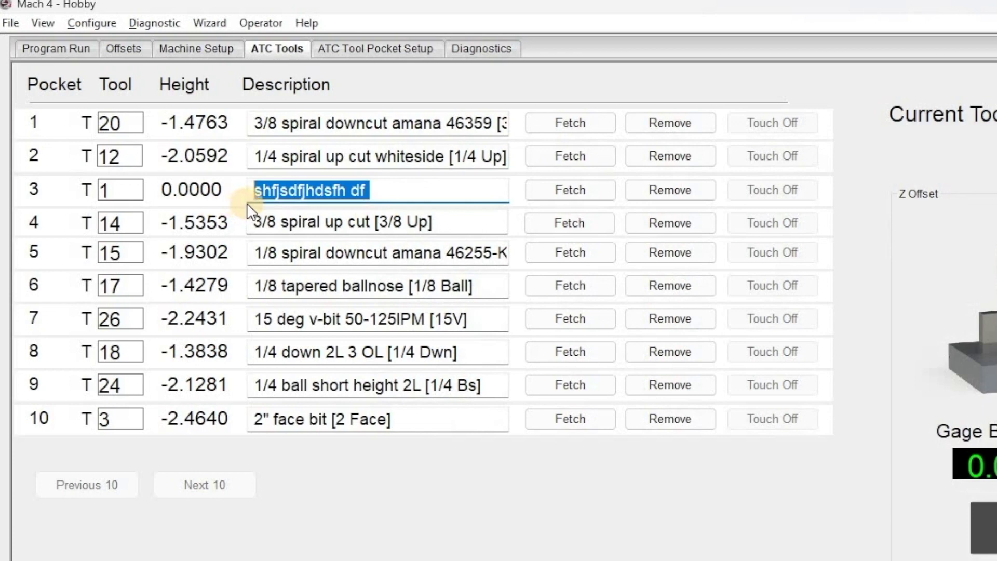
key("BackSpace")
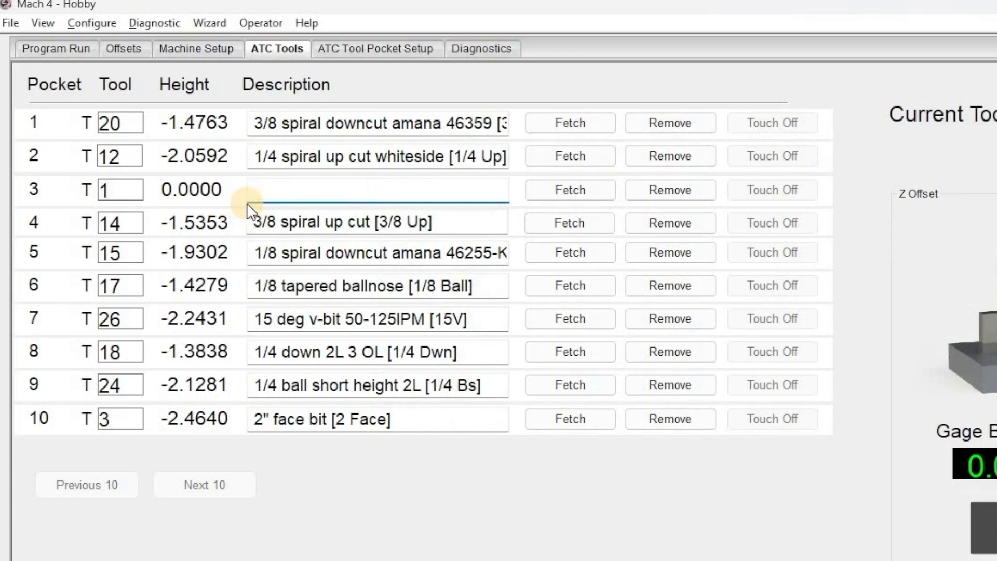
- Assign tool 1 to the emptied ATC pocket 3, and remove it from the pocket again
left_click(128, 199)
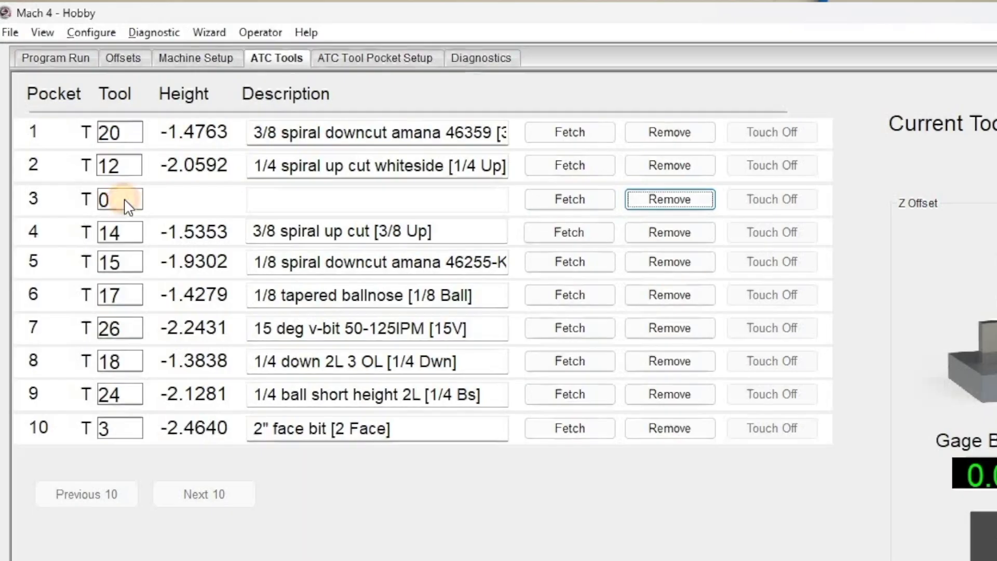
double_click(138, 205)
type("1")
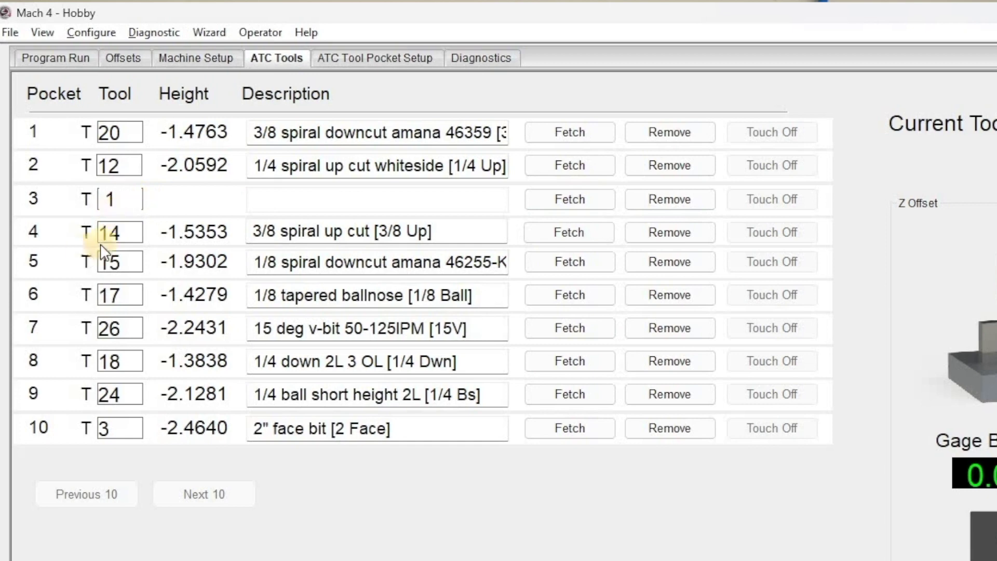
key("Return")
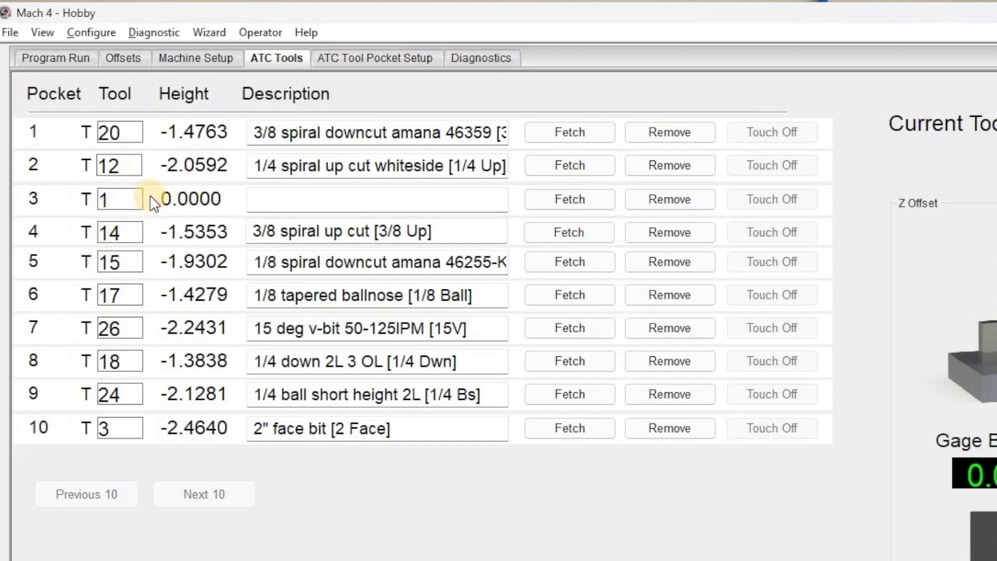
double_click(110, 204)
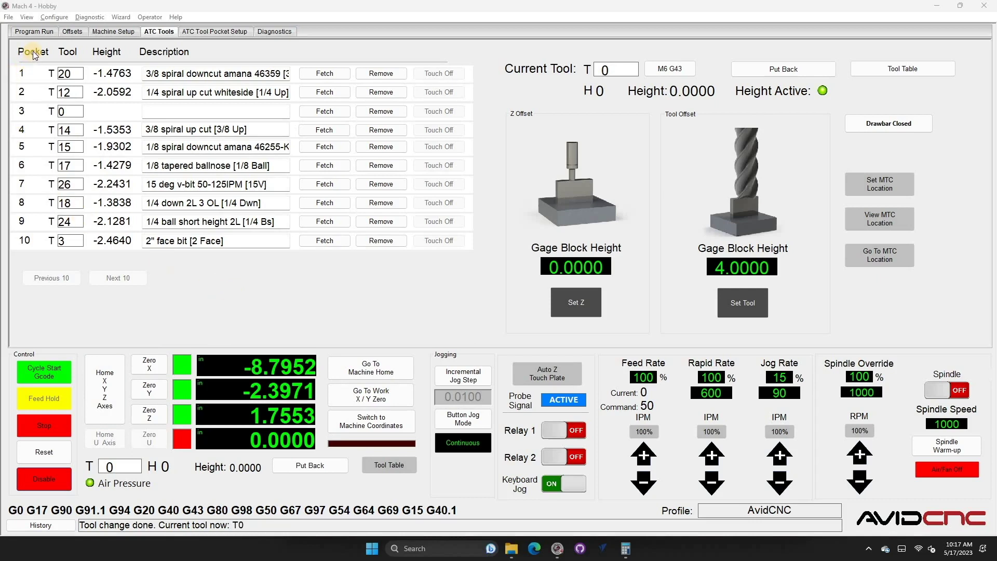
- Review the ATC tool pocket settings, the paging of the pocket list and the tool offsets table
left_click(197, 33)
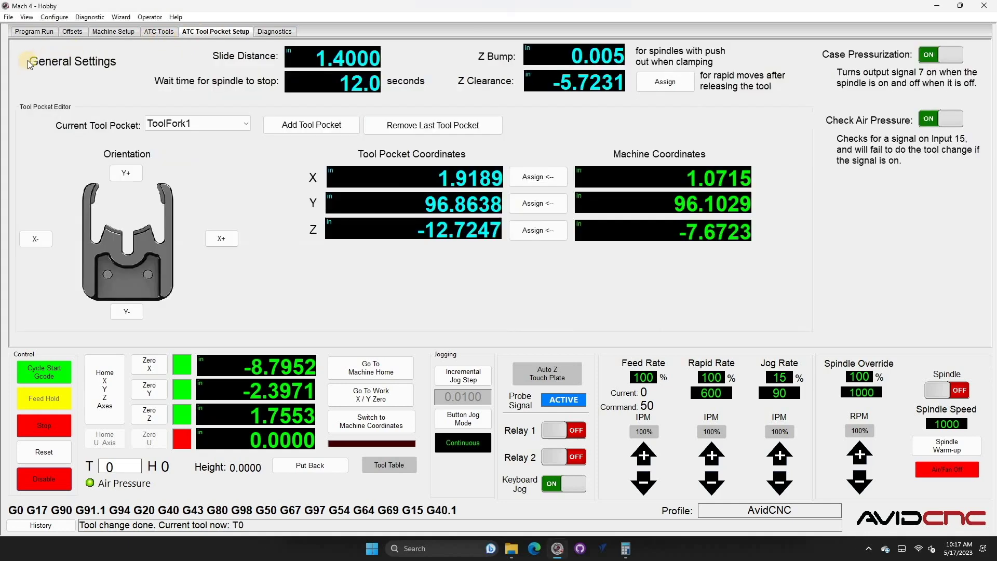
left_click(158, 32)
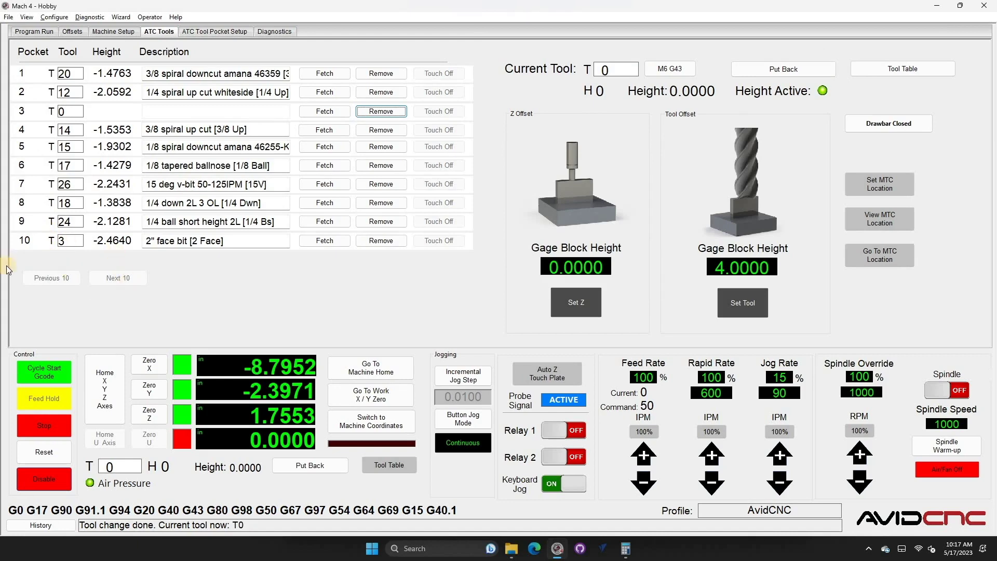
left_click(50, 279)
left_click(125, 278)
left_click(890, 68)
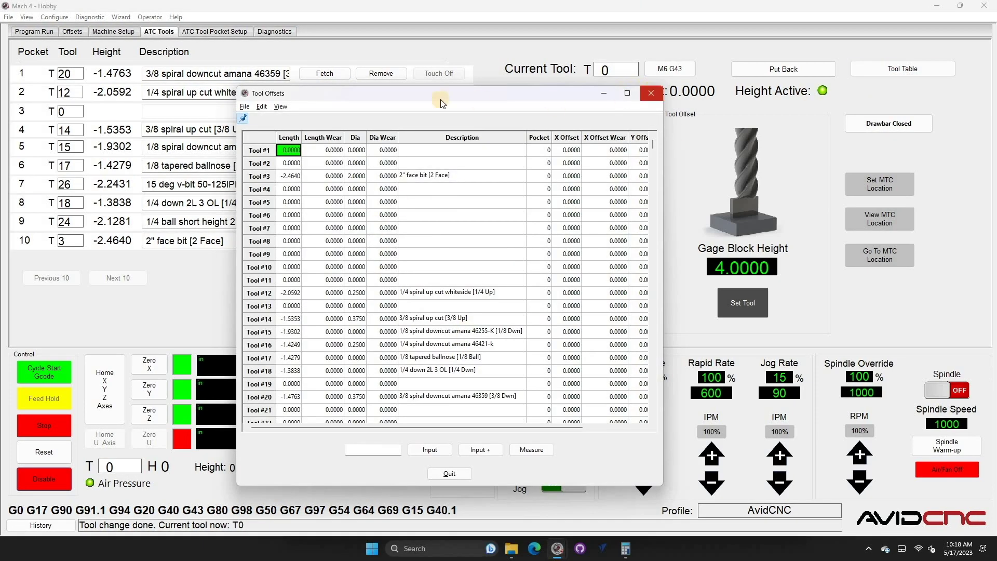
left_click(649, 91)
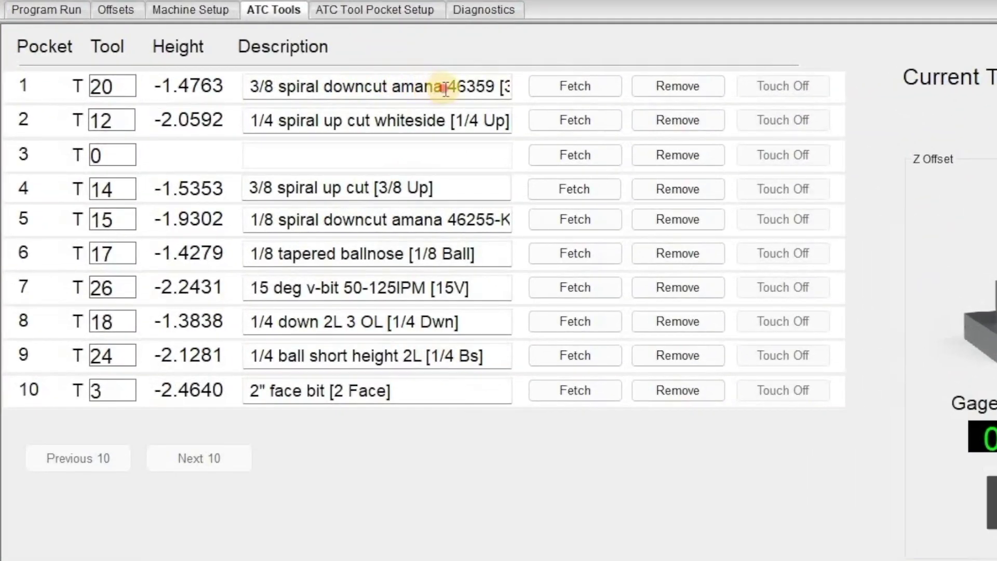
- Compare the bracketed short name in pocket 1's description with the Fetch Pocket labels on the Program Run page
mouse_move(450, 89)
left_mouse_down()
mouse_move(506, 88)
mouse_move(436, 87)
left_mouse_up()
left_click(436, 87)
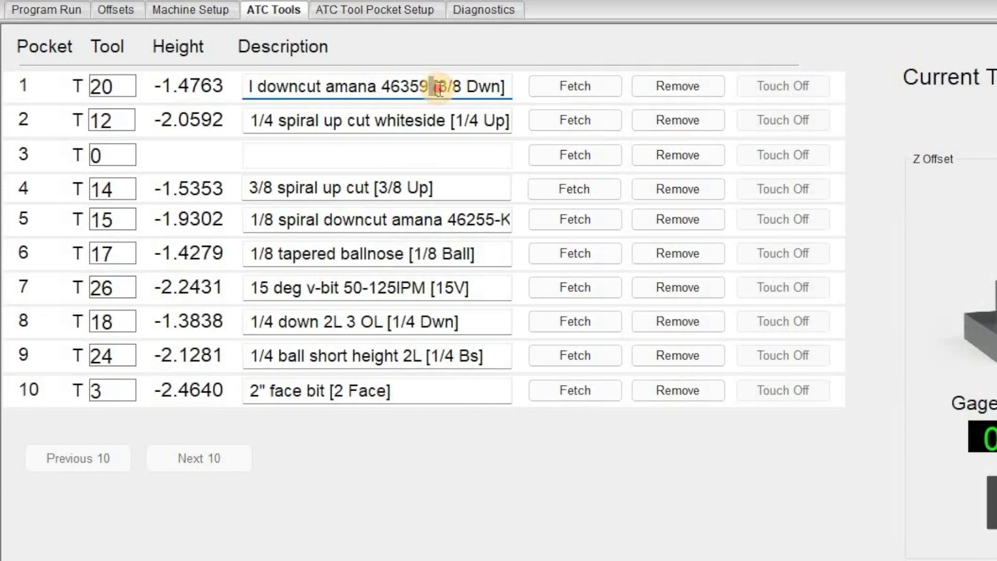
left_click_drag(438, 87, 507, 86)
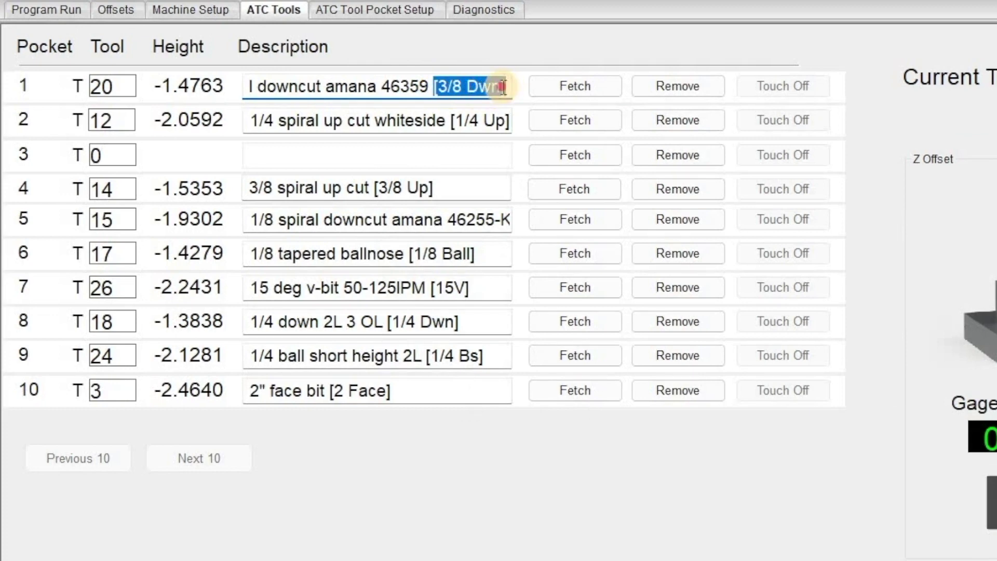
left_click(480, 84)
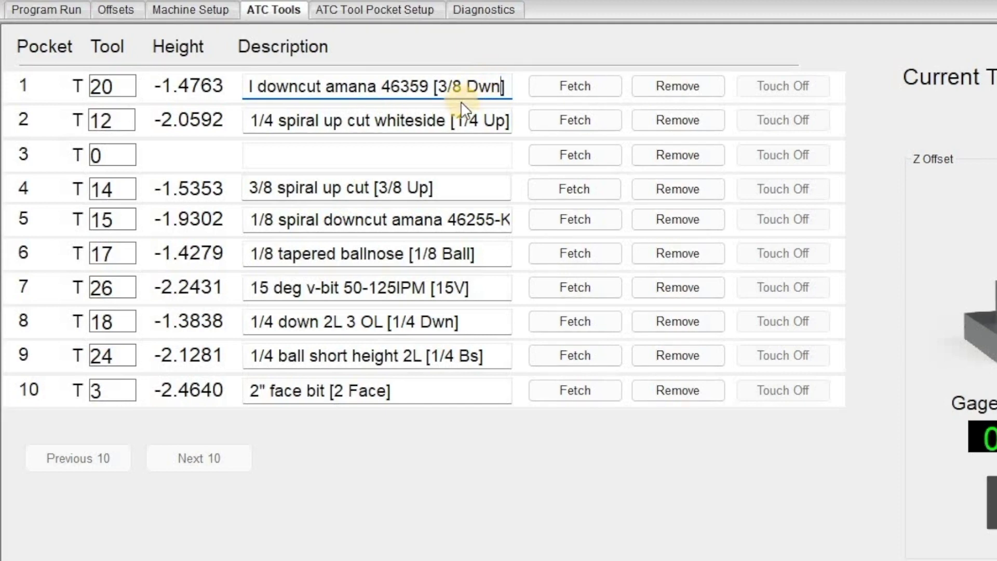
left_click(70, 10)
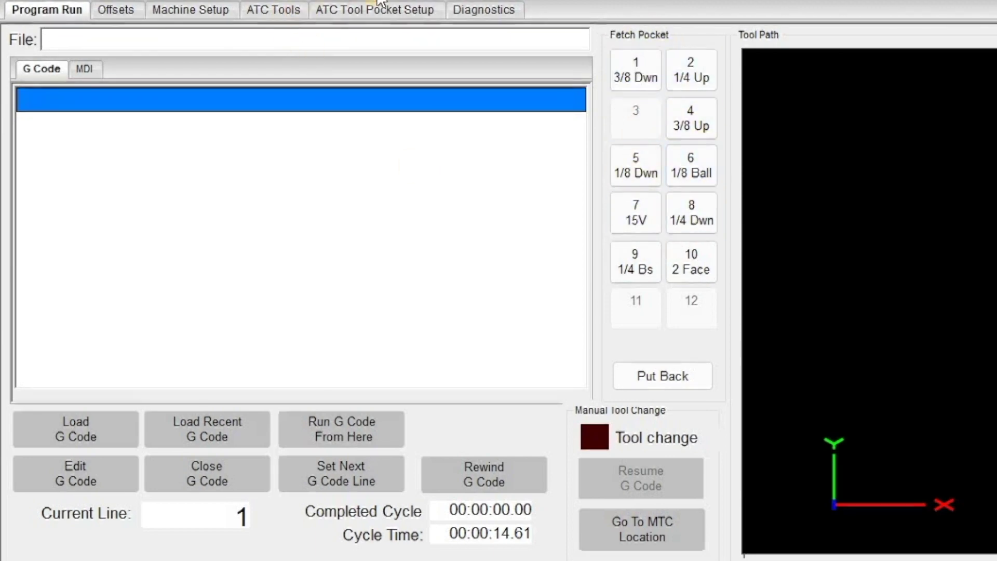
- Set the current tool to 20 on the ATC Tools page and apply M6 G43
left_click(275, 10)
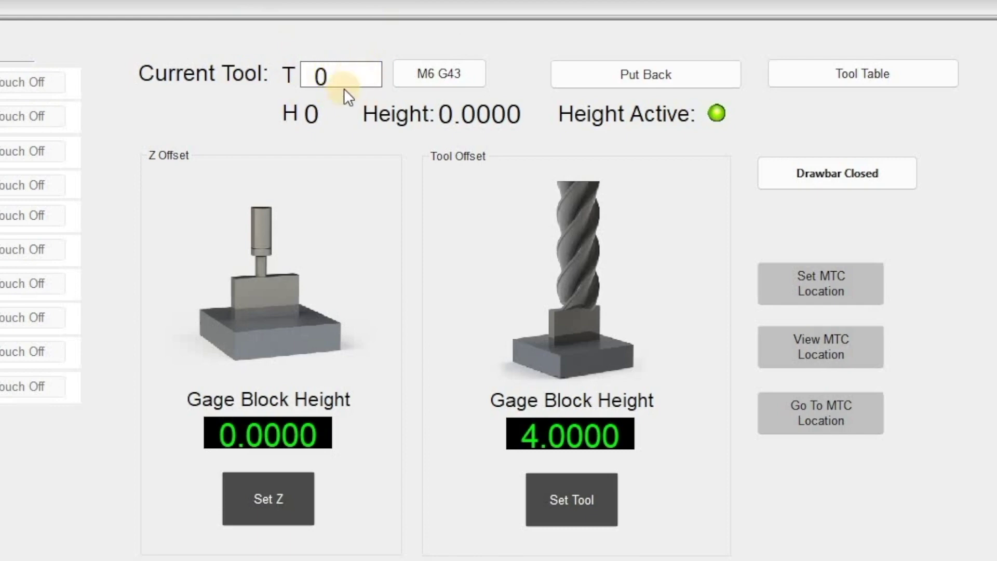
left_click(338, 75)
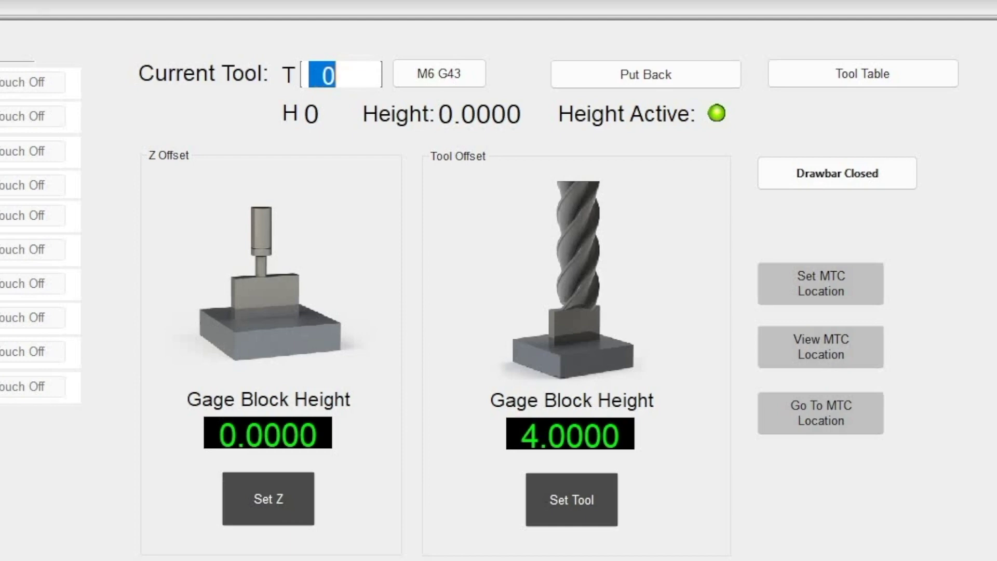
type("20")
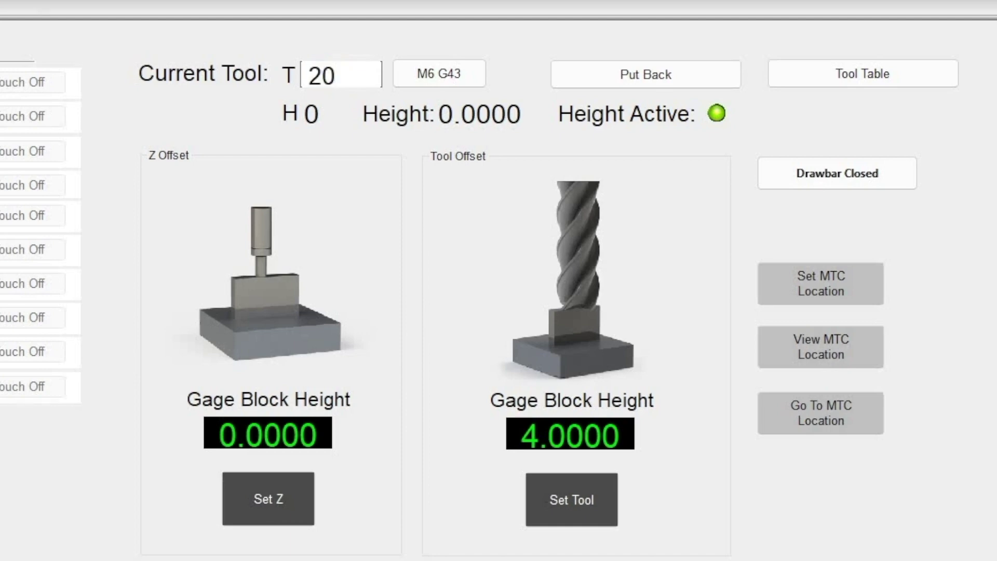
key("Return")
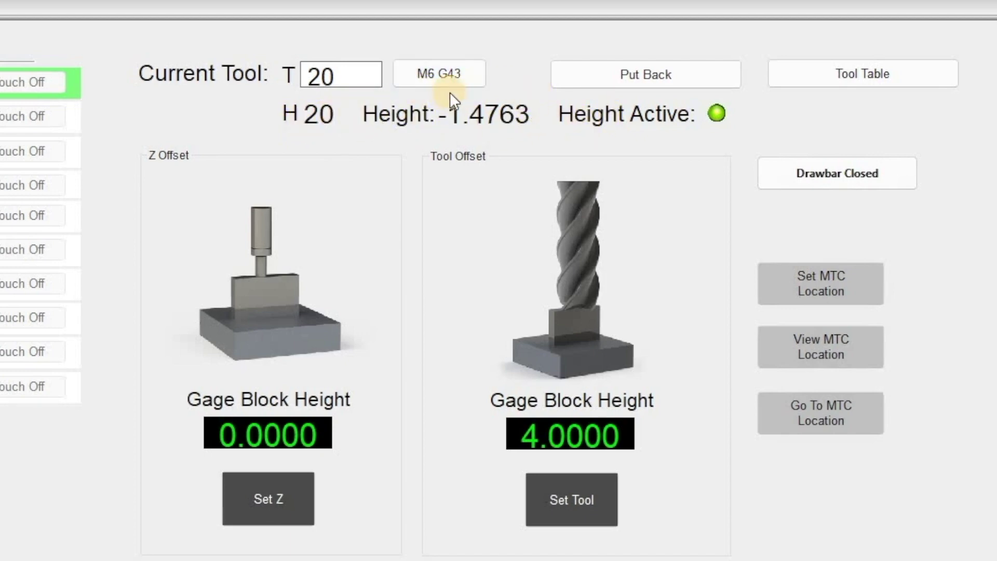
left_click(441, 78)
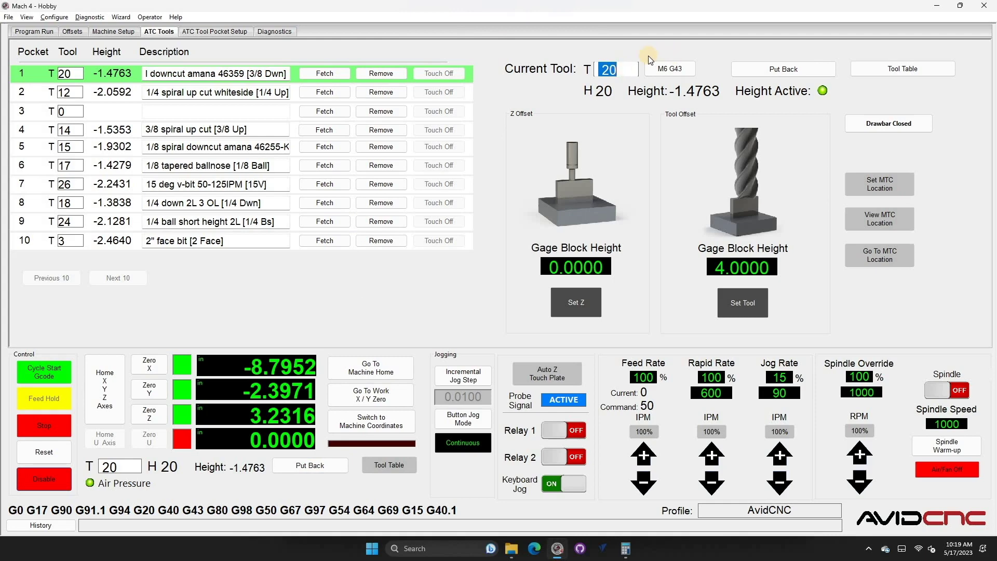
- Set the current tool to 0 and send the machine to the MTC location
type("0")
key("Return")
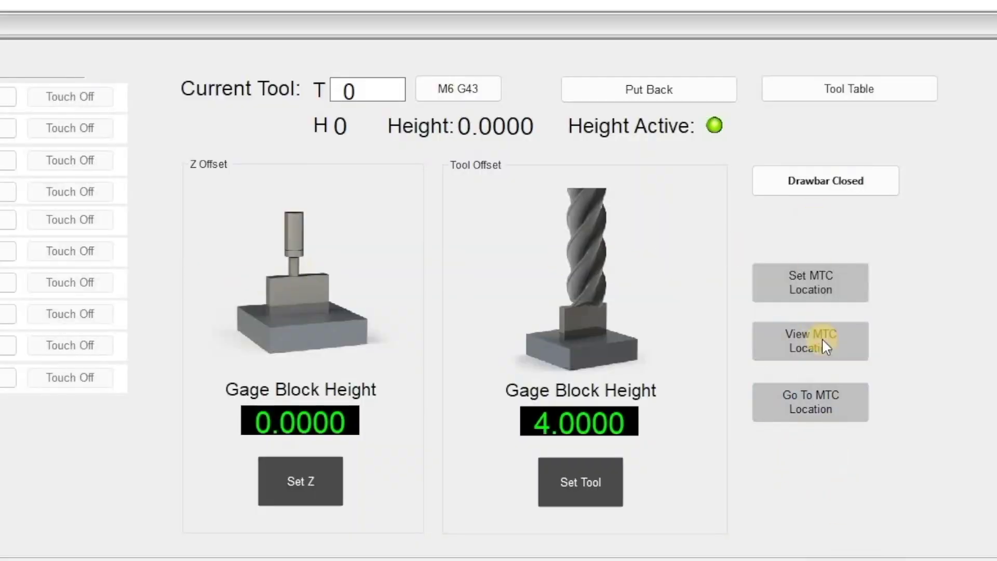
left_click(841, 389)
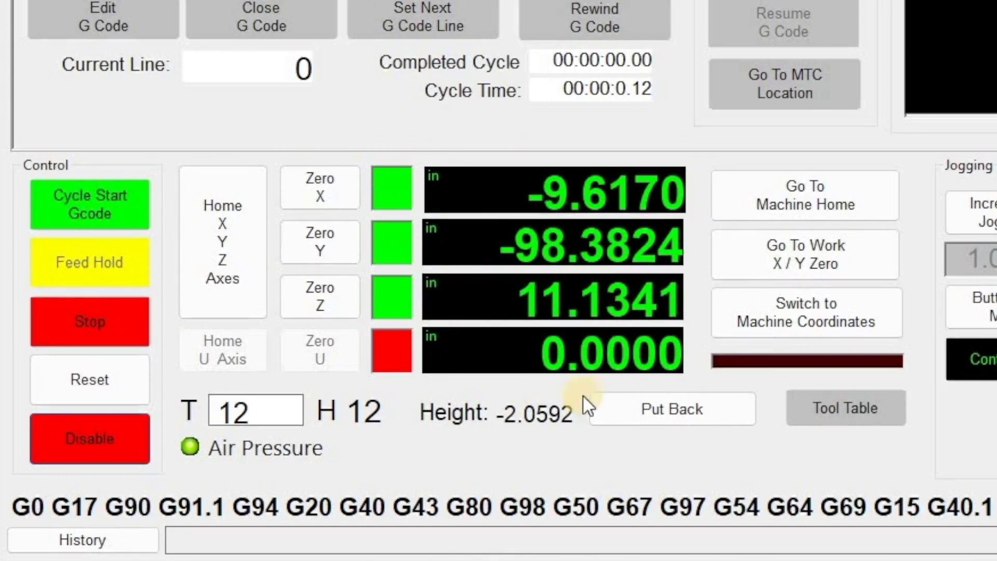
left_click(111, 441)
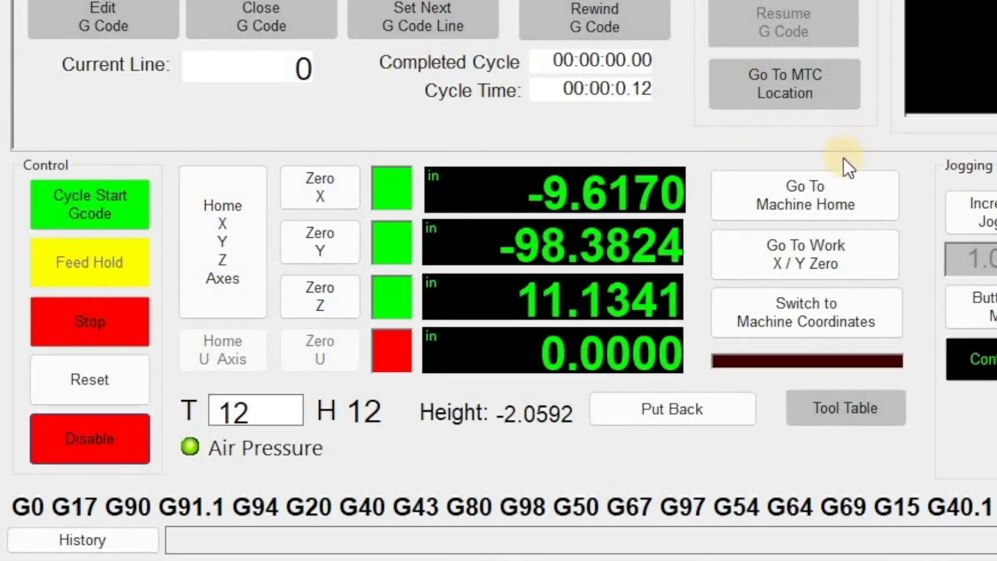
left_click(814, 182)
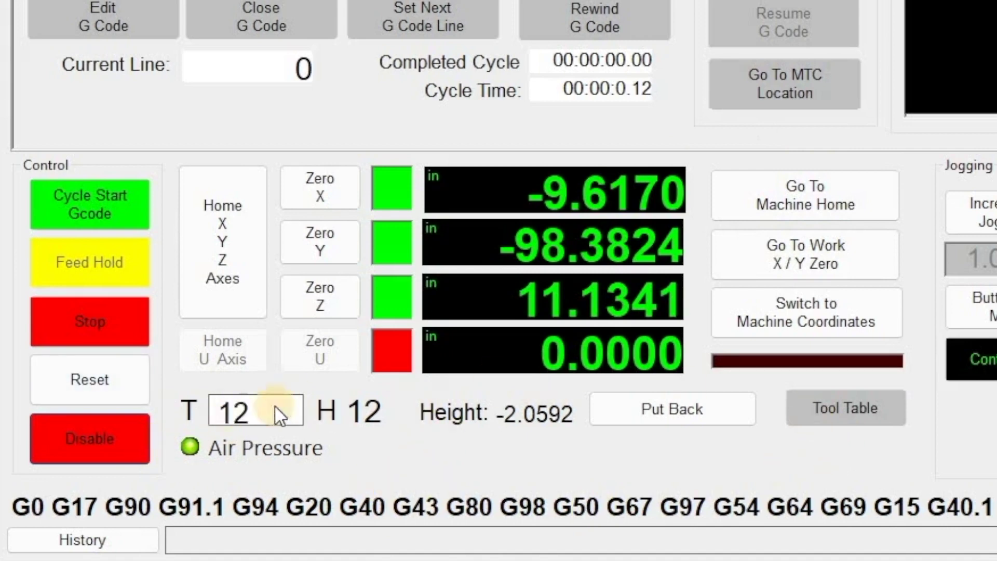
- Change the current tool to 0 on the Program Run page, and set it back to 12
double_click(246, 409)
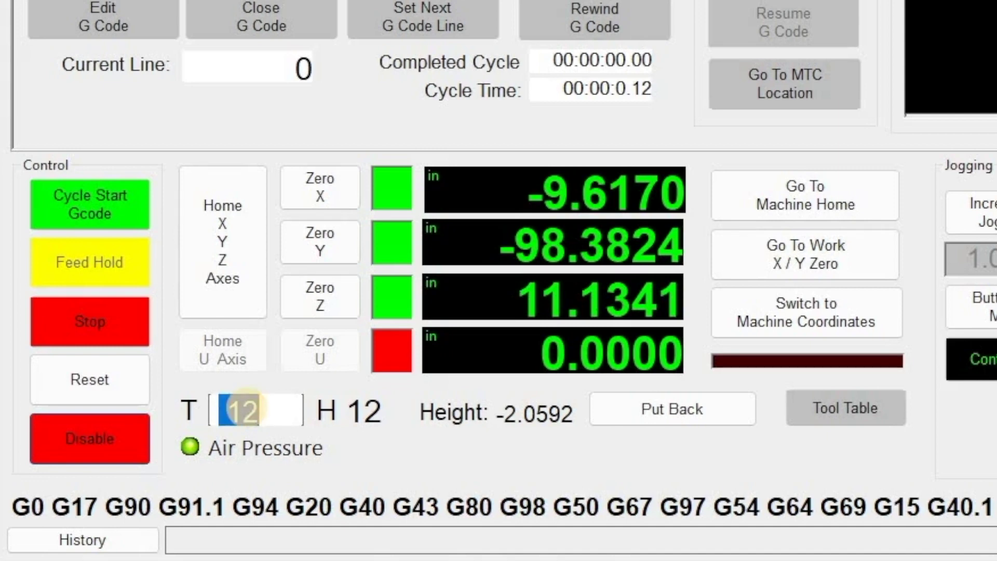
type("0")
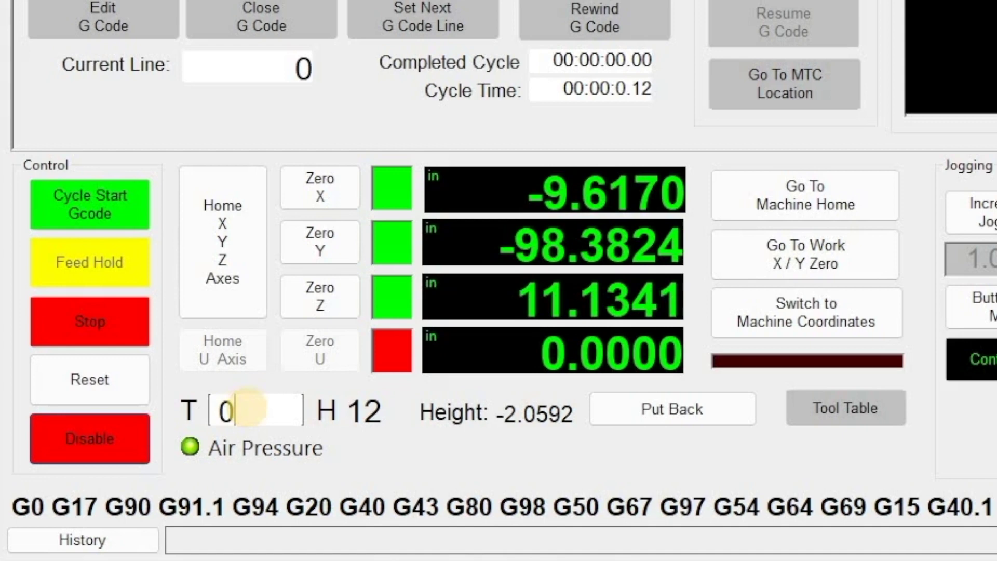
key("Return")
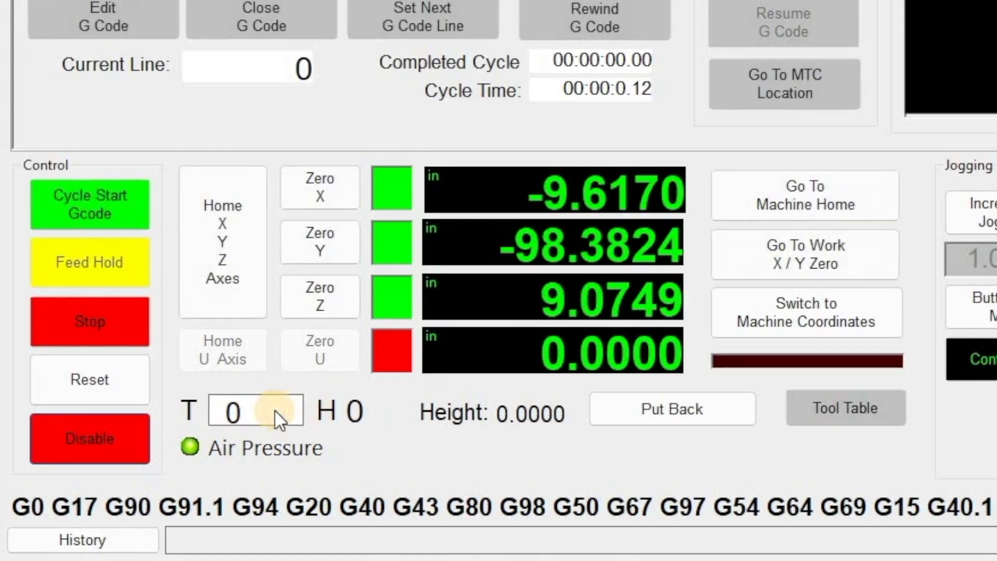
double_click(274, 409)
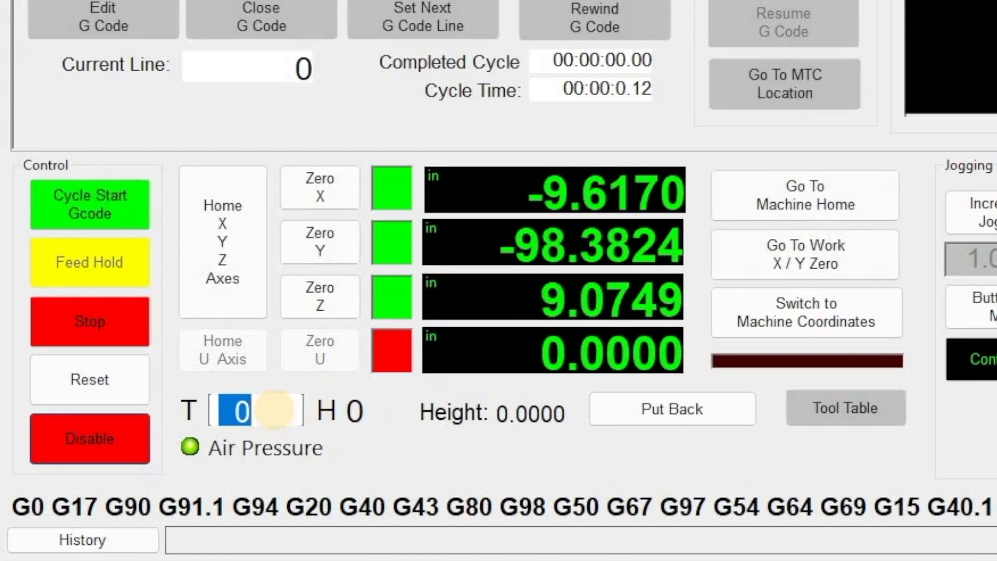
type("12")
key("Return")
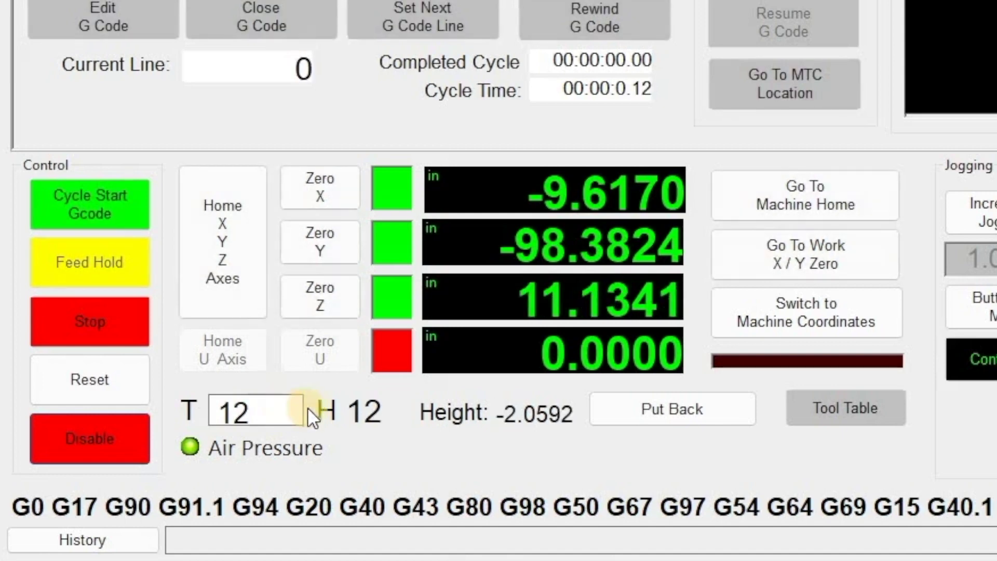